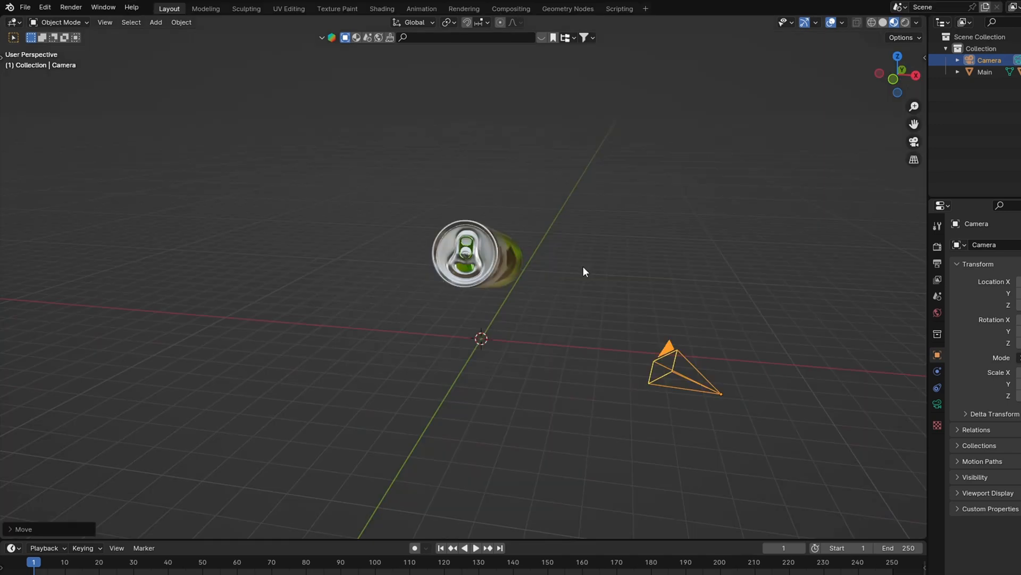
Align the active camera to the current view of the can.
left_click(104, 22)
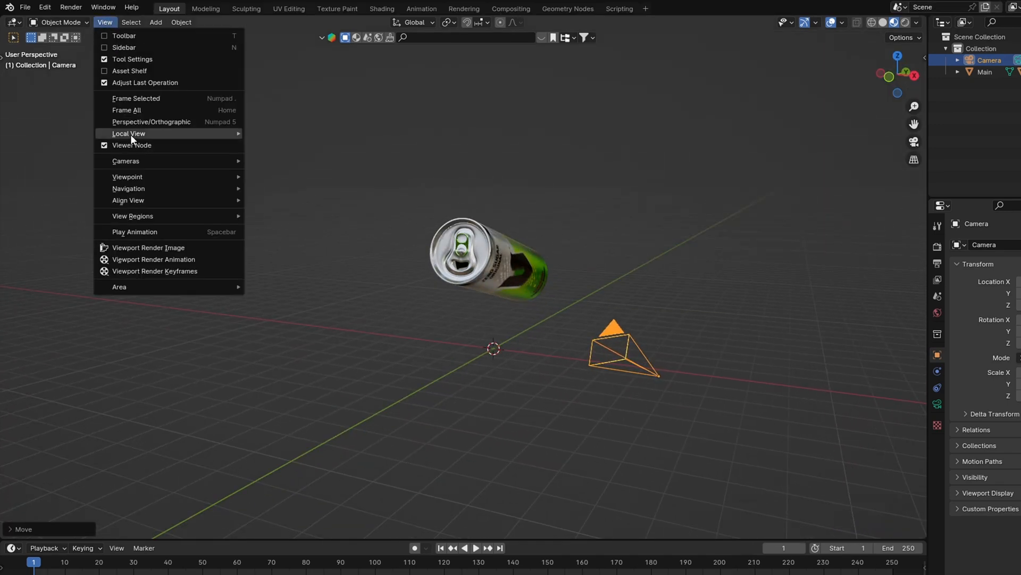
mouse_move(167, 207)
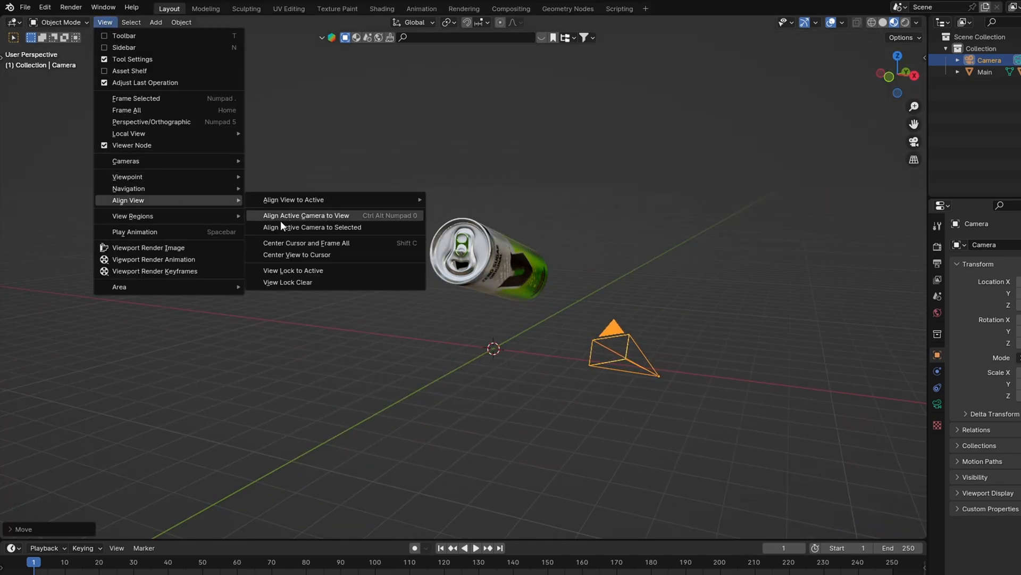
left_click(320, 216)
Fine-tune the camera's position along the global Y, X and Z axes so the can's lid sits near the frame centre.
key("g")
key("y")
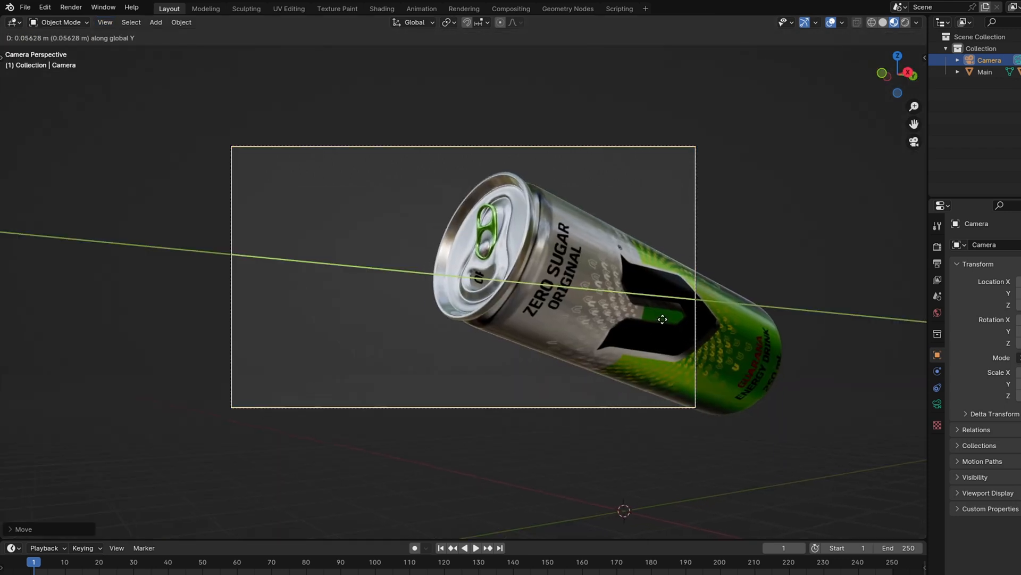
left_click(663, 320)
key("g")
key("x")
left_click(660, 318)
key("g")
key("y")
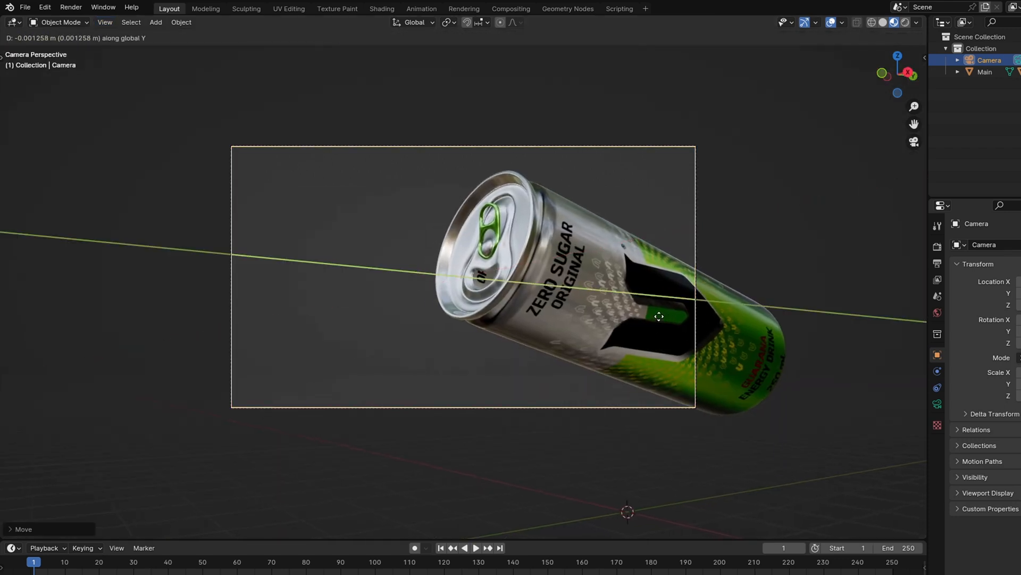
key("x")
left_click(654, 312)
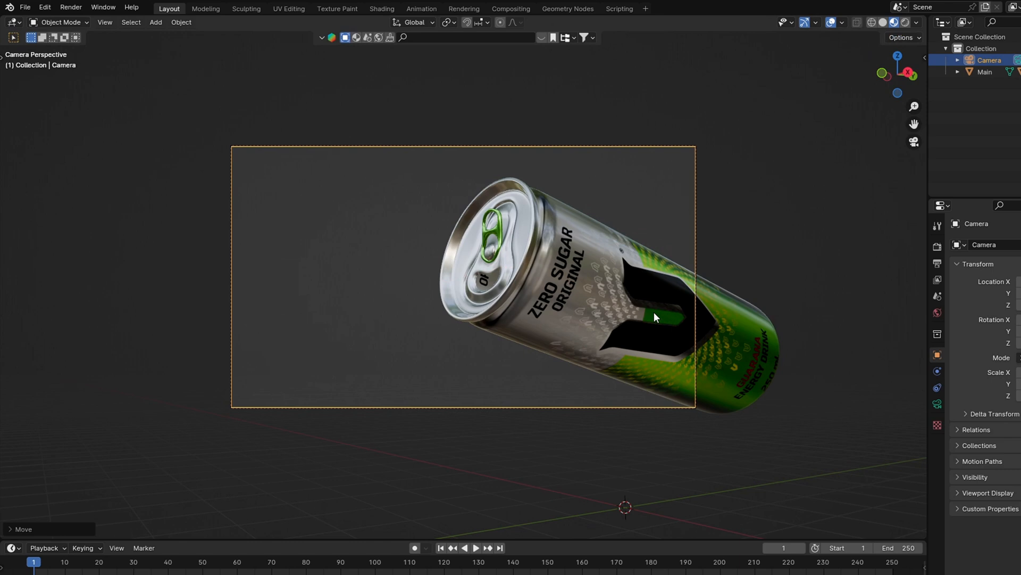
key("g")
key("y")
key("z")
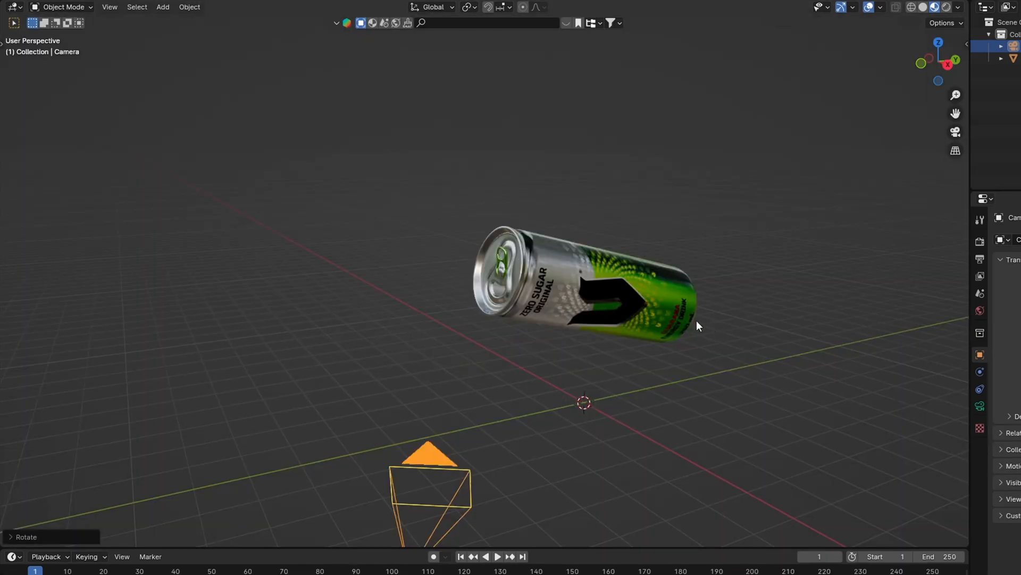
Add a cube mesh to the scene.
middle_click_drag(697, 320, 542, 244)
key("shift+a")
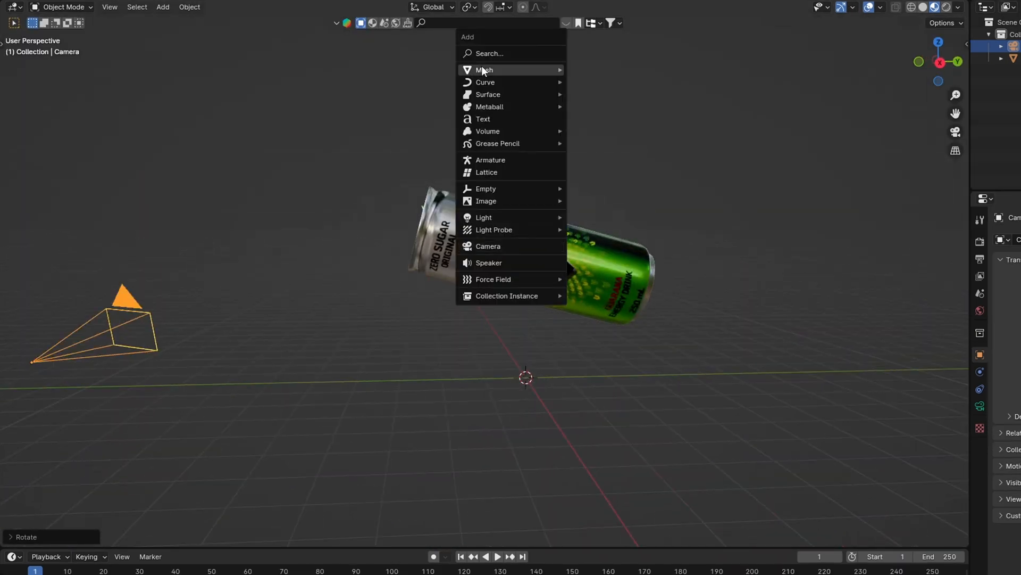
mouse_move(511, 70)
left_click(594, 81)
middle_click_drag(612, 133, 640, 356)
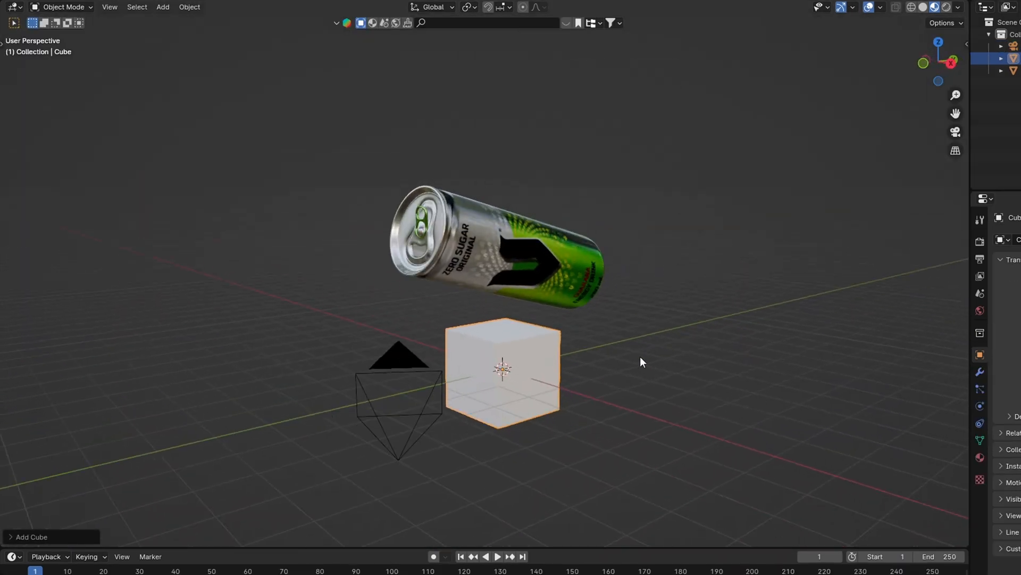
Raise the cube along Z, scale it down to about 0.284 and shift it along X in front of the can's lid.
key("g")
key("z")
left_click(633, 220)
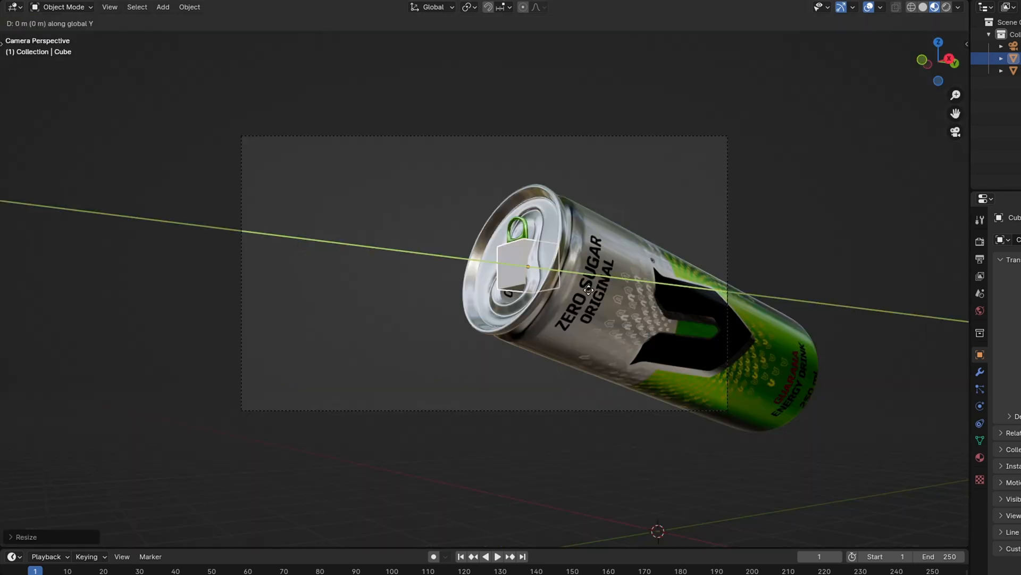
key("x")
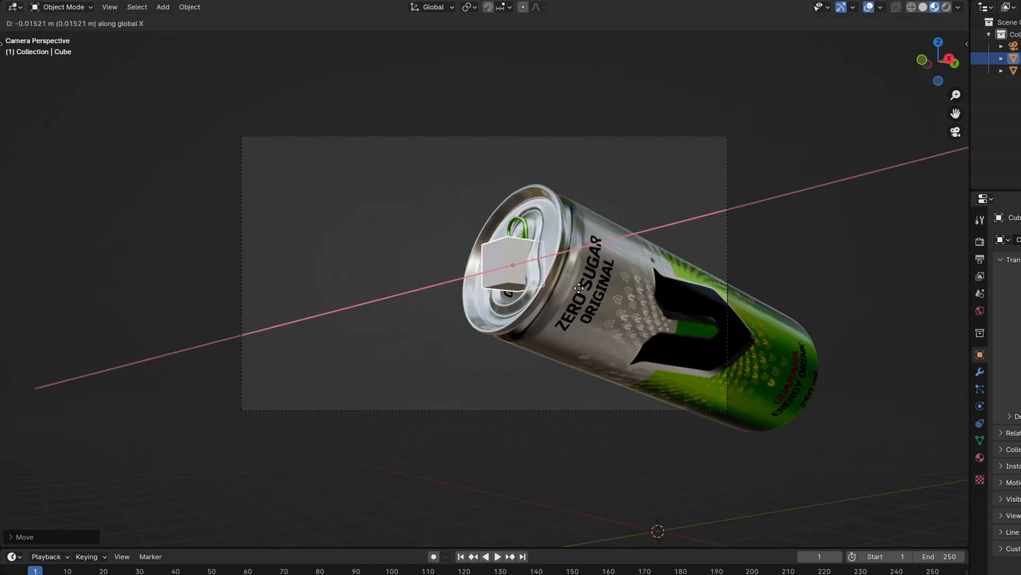
left_click(580, 292)
Parent the camera to the cube using Object (Keep Transform).
key("KP_0")
left_click(741, 333)
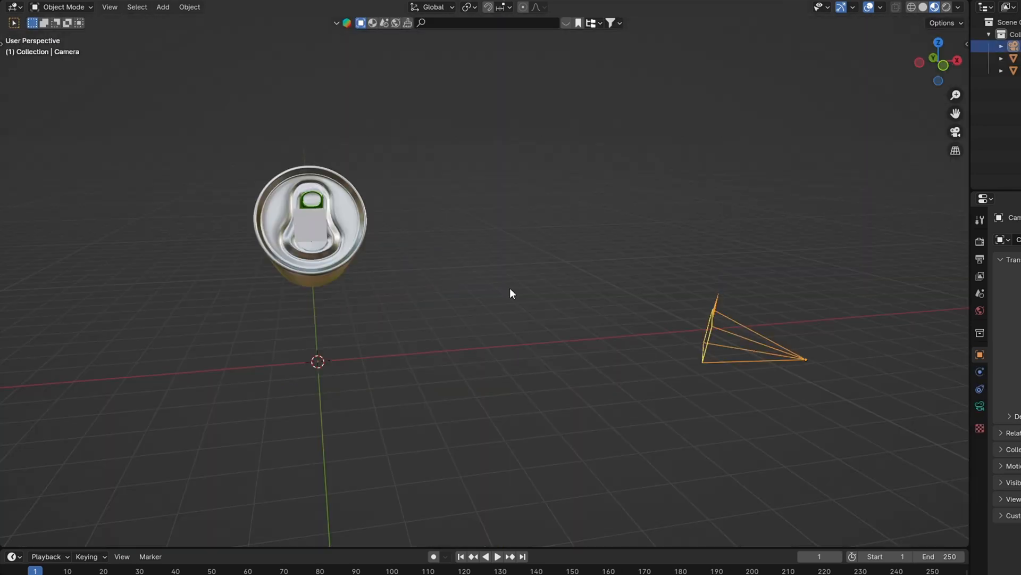
left_click(314, 223)
mouse_move(517, 249)
middle_mouse_down()
mouse_move(521, 231)
mouse_move(481, 225)
mouse_move(522, 232)
middle_mouse_up()
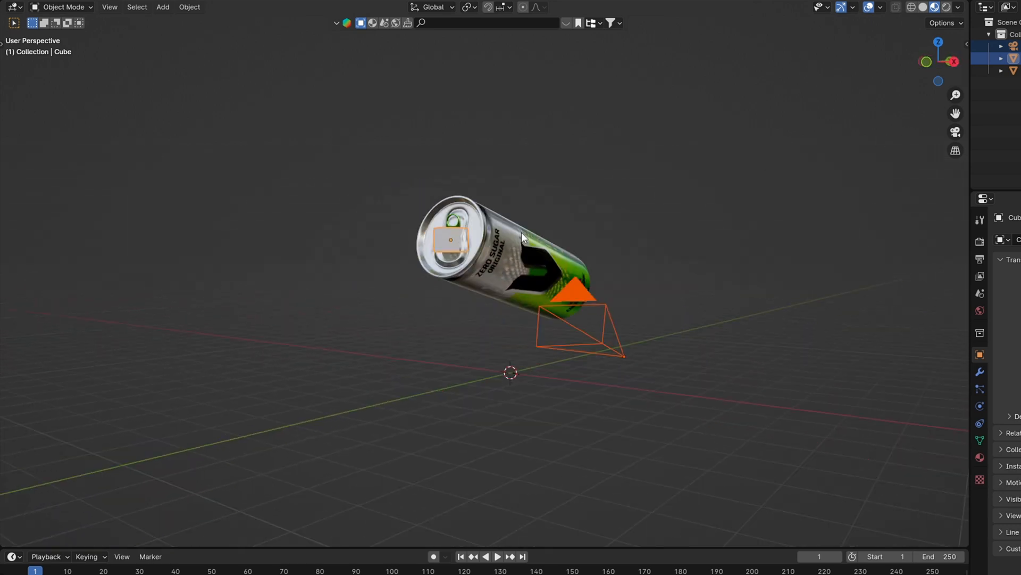
key("ctrl+p")
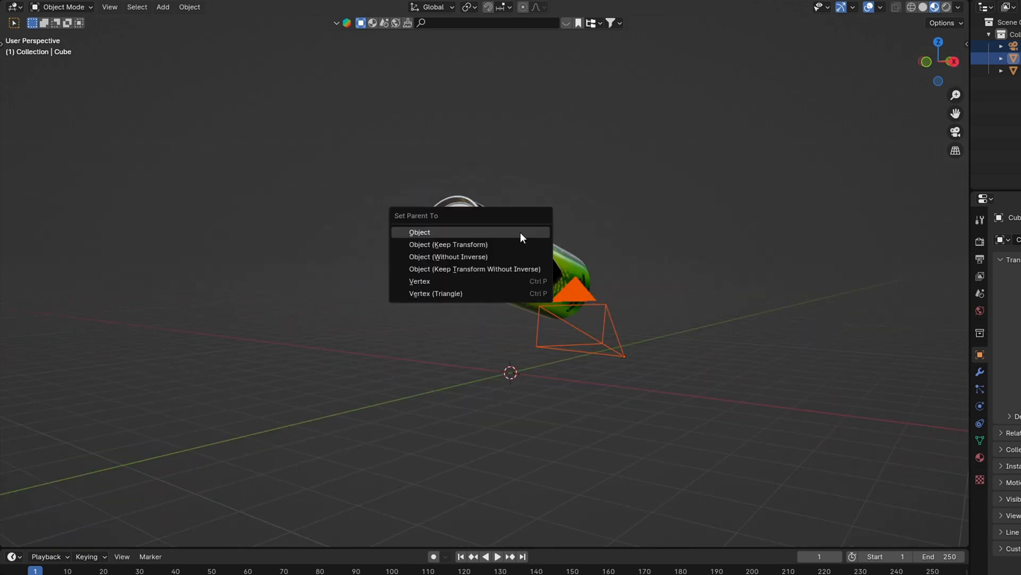
left_click(464, 245)
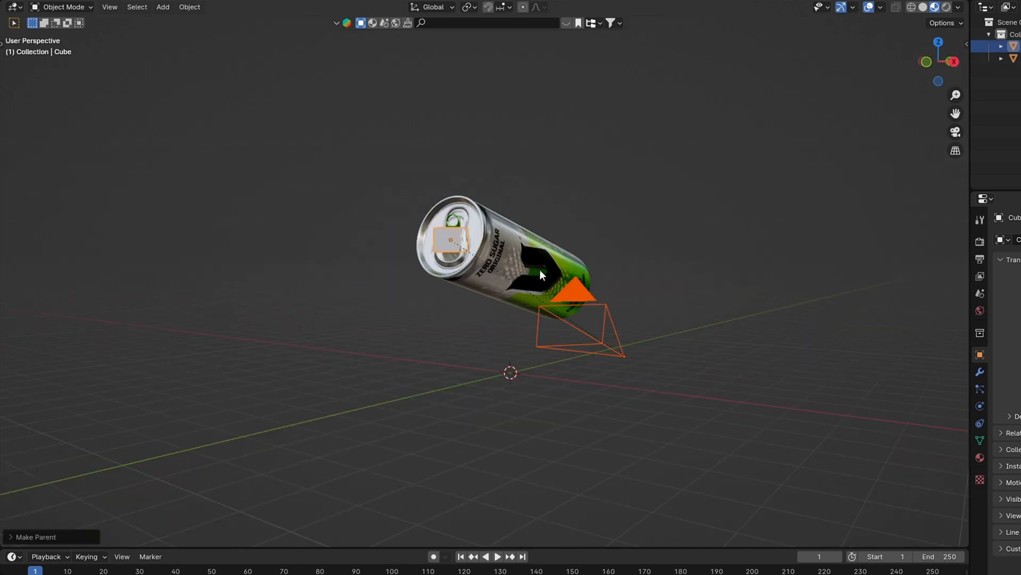
Select only the cube and switch the viewport to solid shading.
key("alt+a")
left_click(355, 213)
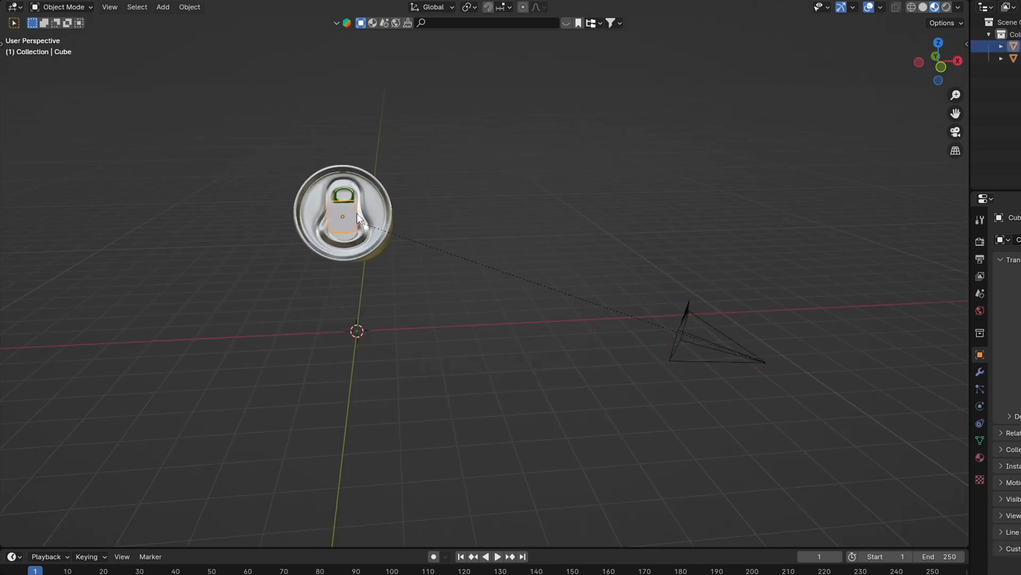
middle_click_drag(409, 250, 480, 241, "shift")
middle_click_drag(553, 255, 518, 269)
key("z")
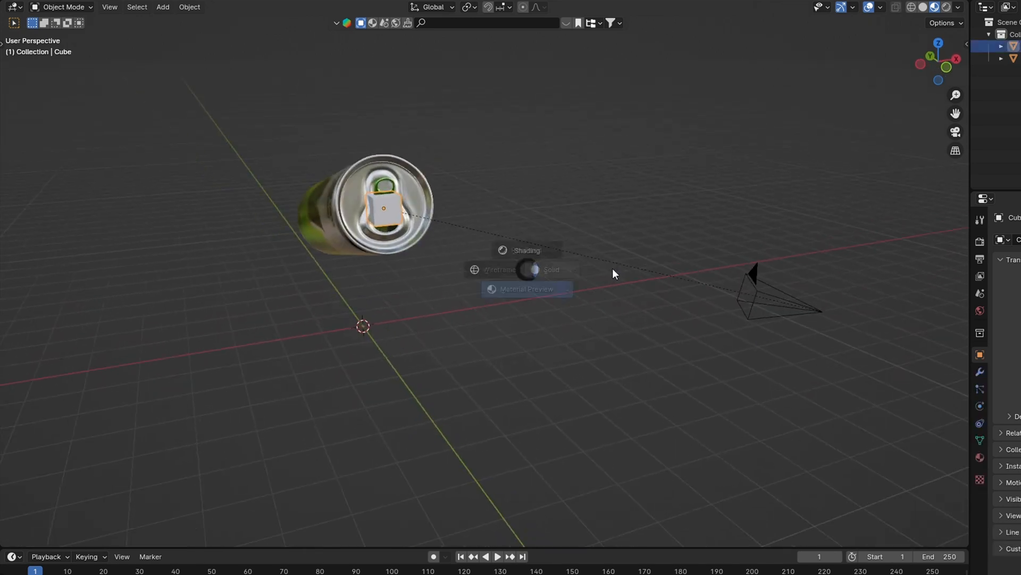
left_click(613, 269)
mouse_move(612, 269)
middle_mouse_down()
mouse_move(587, 290)
mouse_move(531, 282)
mouse_move(735, 291)
middle_mouse_up()
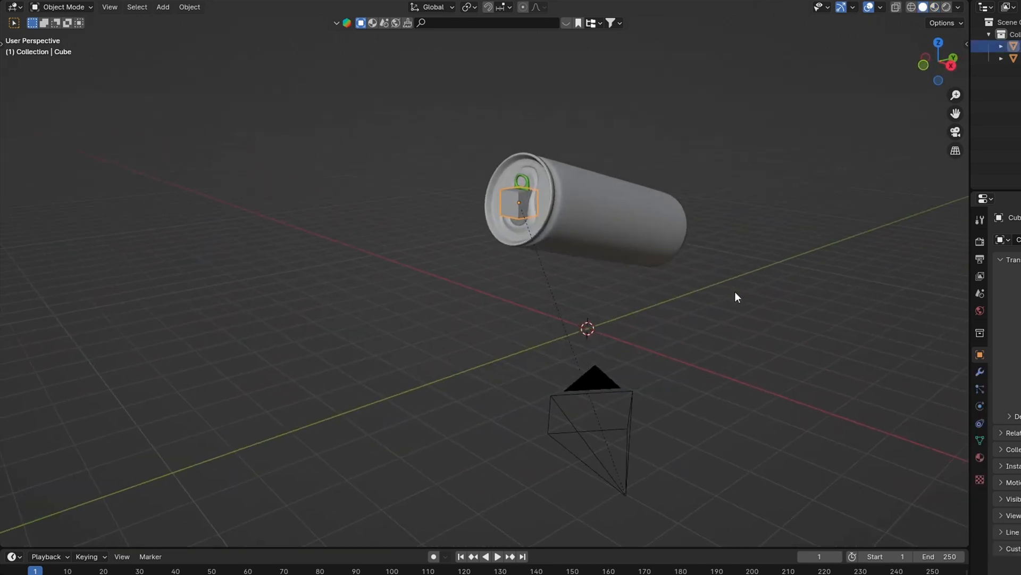
Try rotating the cube about the Z axis to test how the camera orbits the can.
key("KP_7")
key("r")
key("z")
key("KP_0")
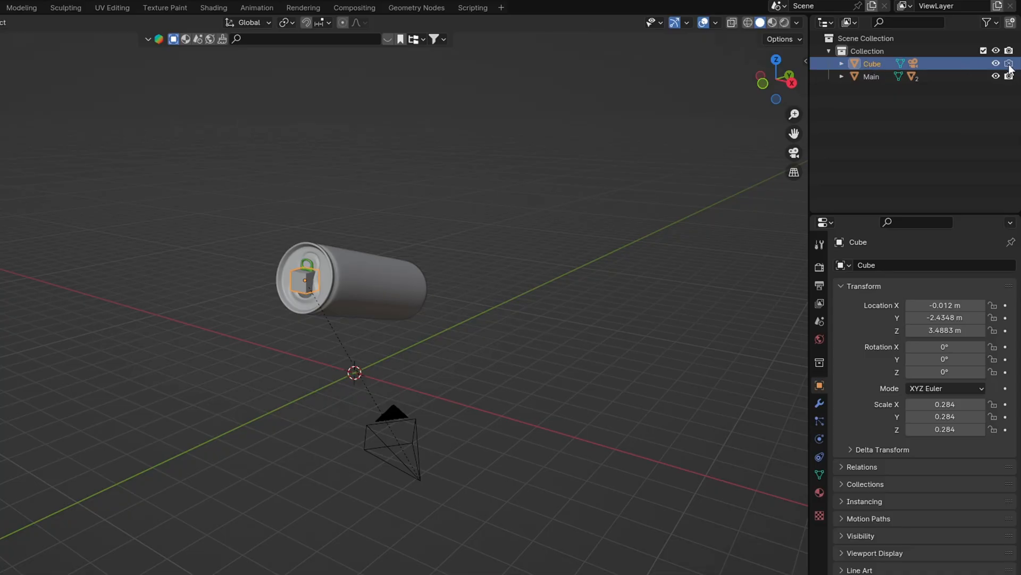
In camera view, enlarge the timeline and insert a Location & Rotation keyframe for the cube at frame 1.
key("KP_0")
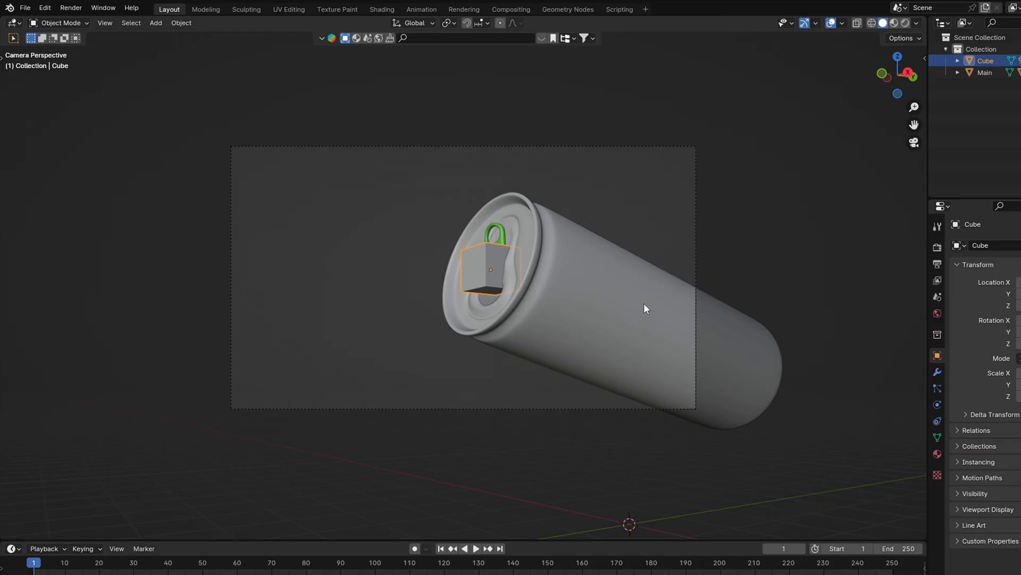
left_click_drag(433, 535, 482, 490)
key("i")
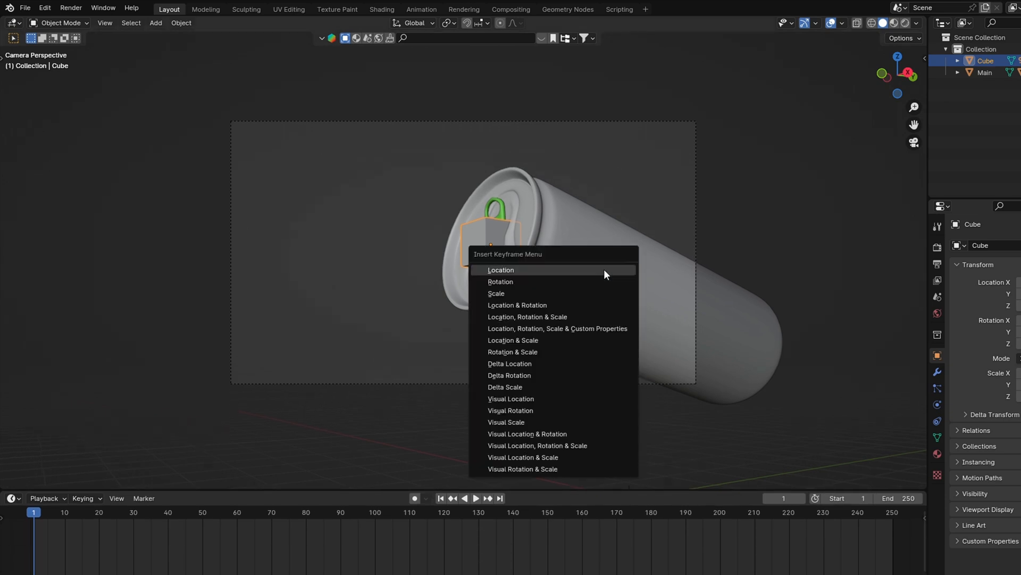
left_click(521, 306)
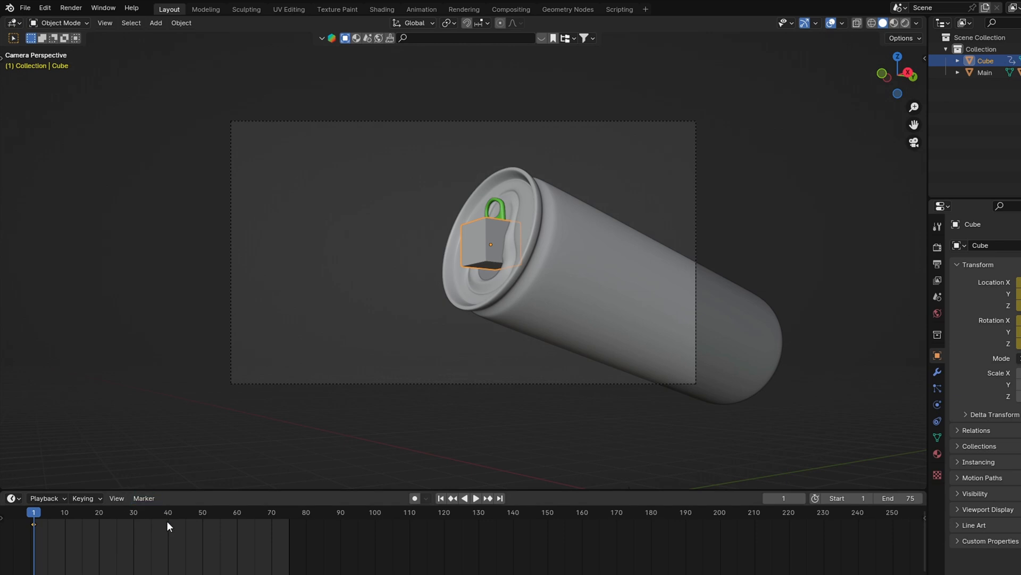
At frame 37, rotate the cube 180° about the global Z axis and insert a keyframe.
middle_click_drag(171, 522, 369, 557)
scroll(372, 552, "up", 5)
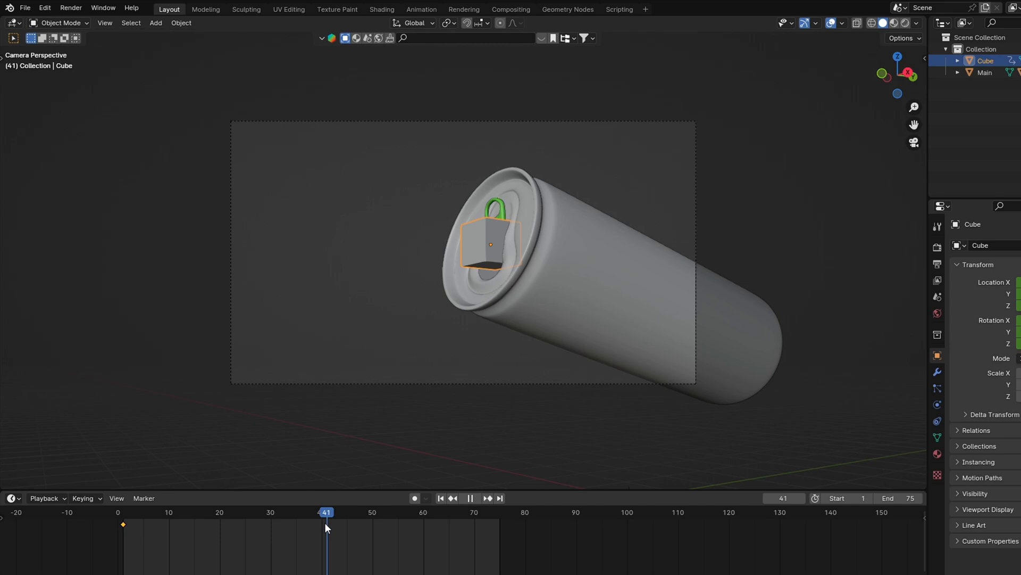
left_click_drag(324, 523, 306, 515)
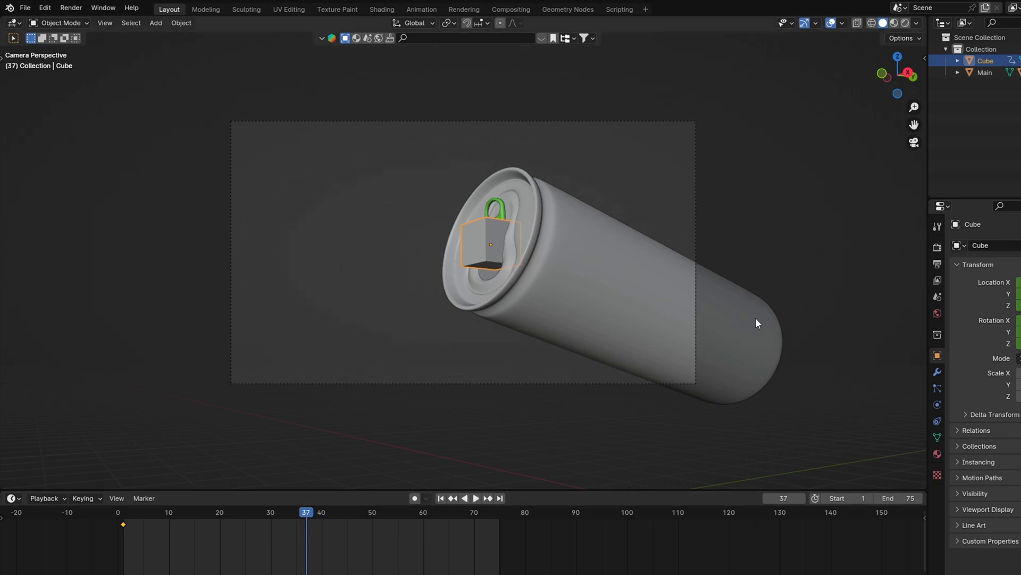
type("z180")
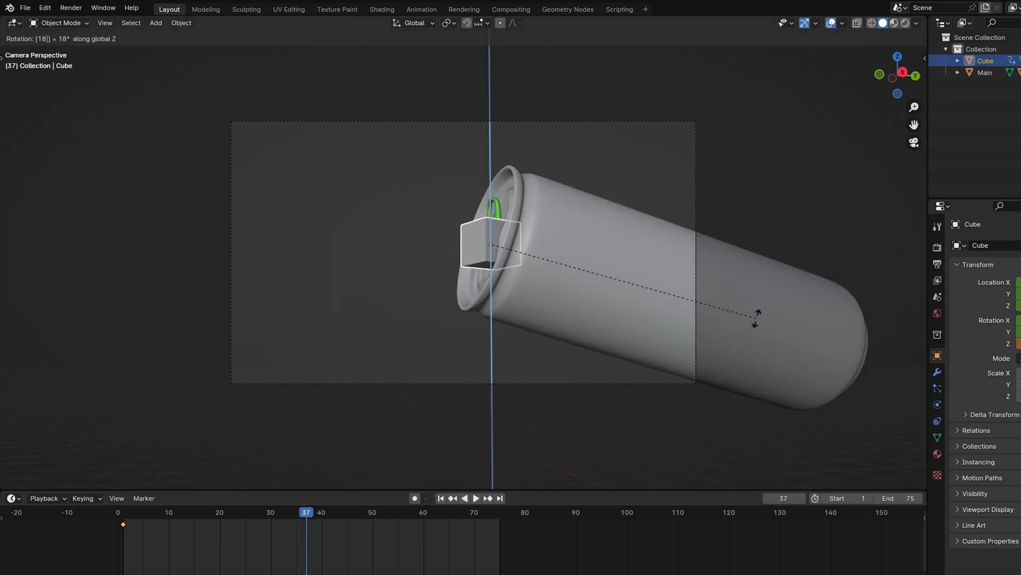
key("Return")
key("i")
Rotate the cube about another 84° around global Z so the camera views the lid's opposite side, and re-key frame 37.
key("r")
key("z")
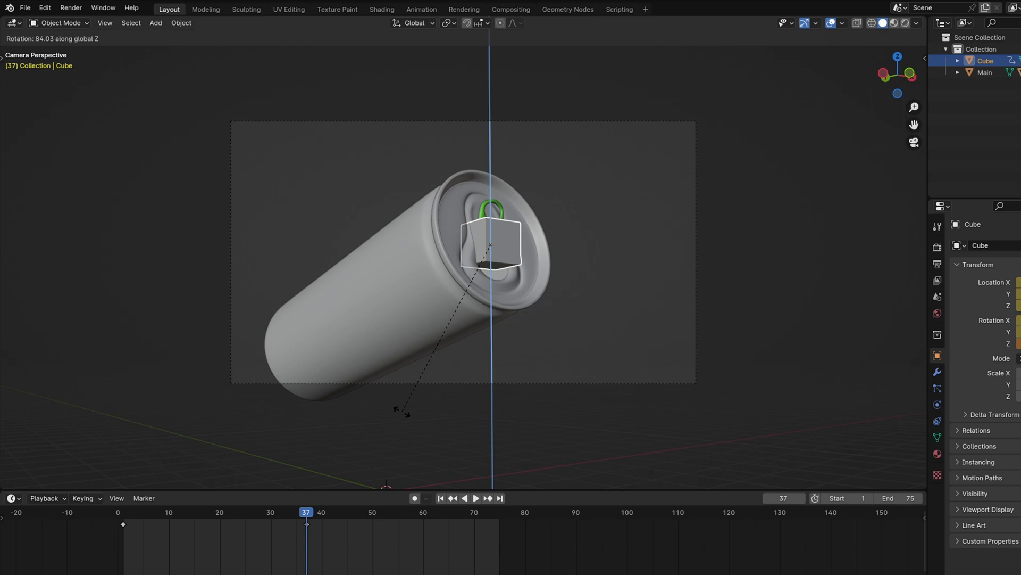
left_click(401, 410)
key("i")
left_click(616, 345)
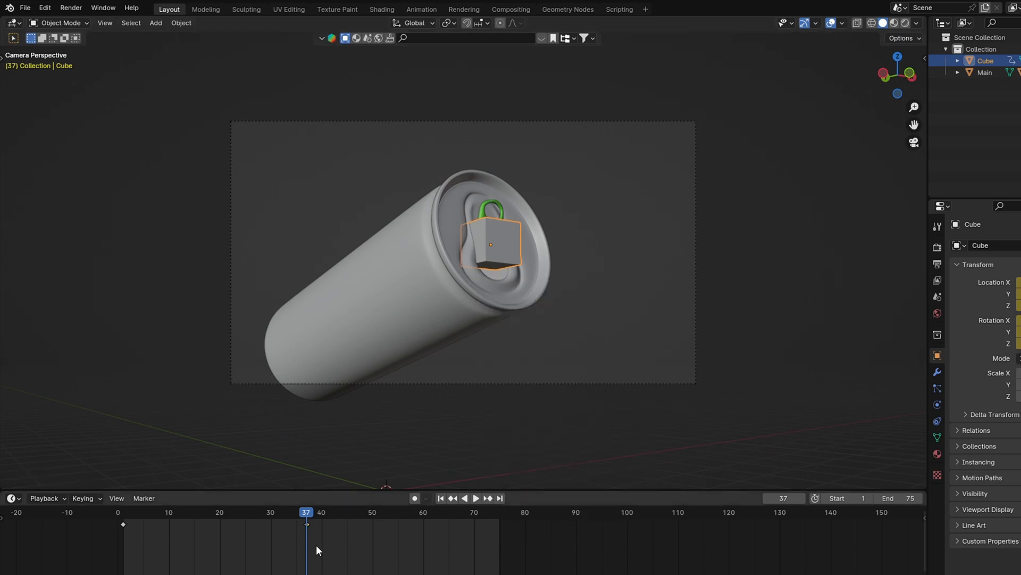
Duplicate the cube's first keyframe to frame 75 and play the camera orbit from the start to review it.
key("shift+d")
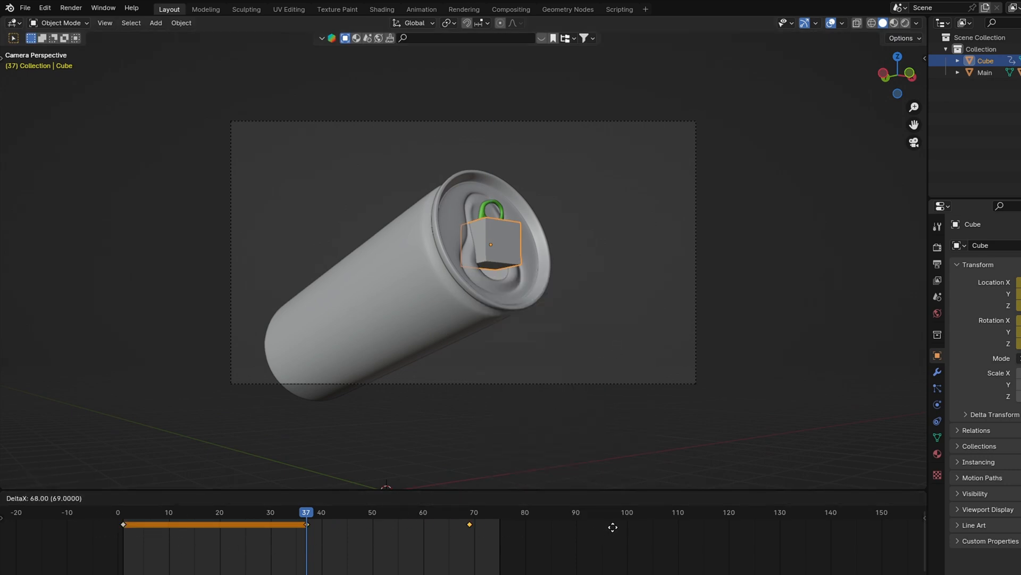
left_click(636, 525)
left_click(441, 498)
key("space")
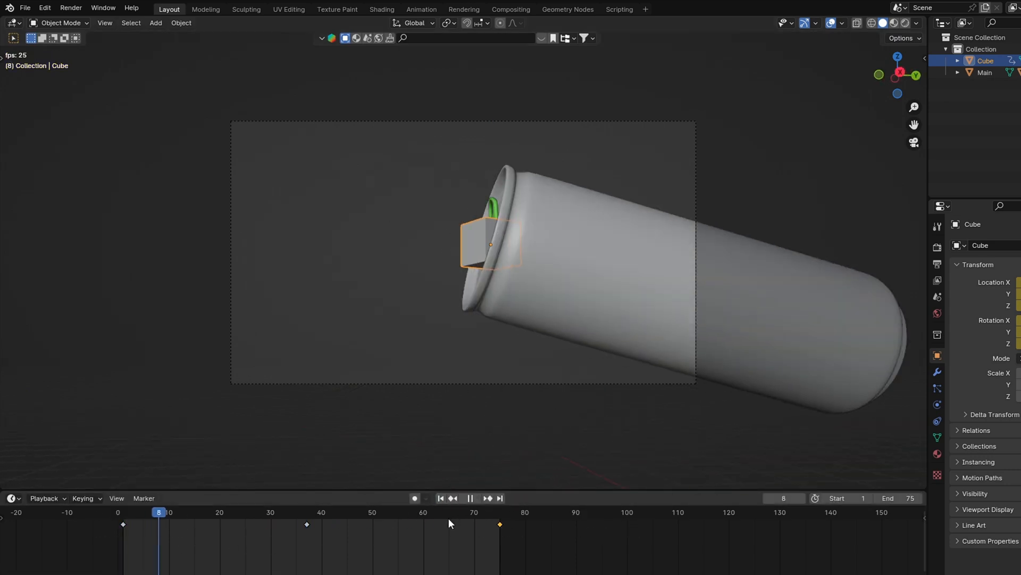
key("space")
left_click_drag(320, 512, 306, 513)
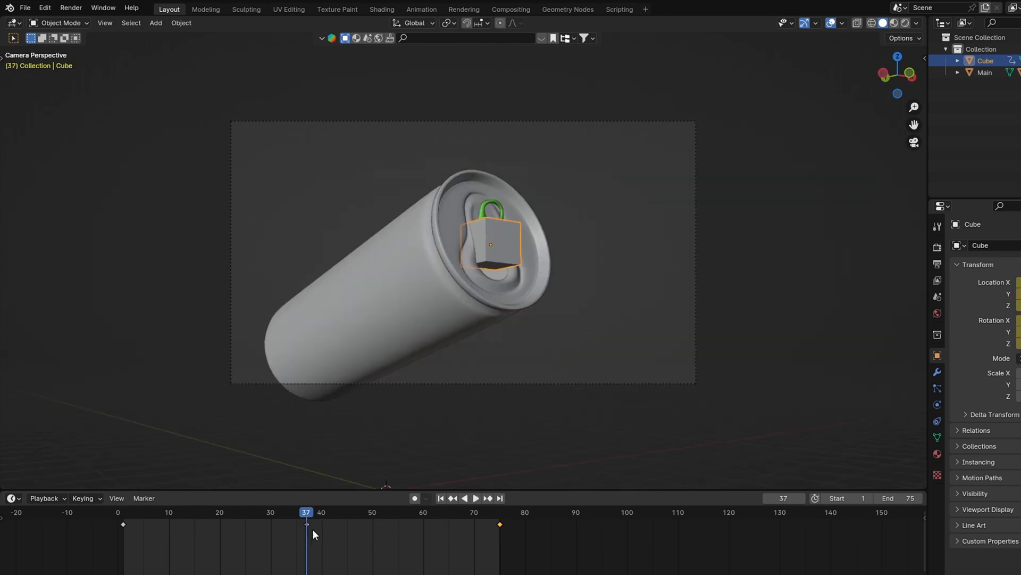
key("n")
left_click(441, 498)
key("space")
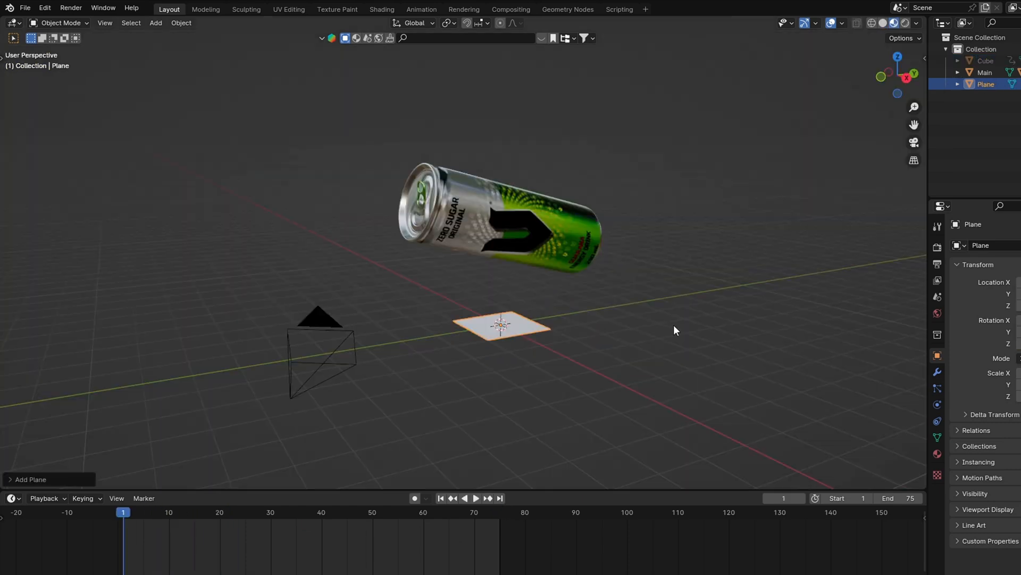
Rotate the plane 90° about the X axis so it stands upright.
key("r")
key("x")
key("9")
key("0")
key("Return")
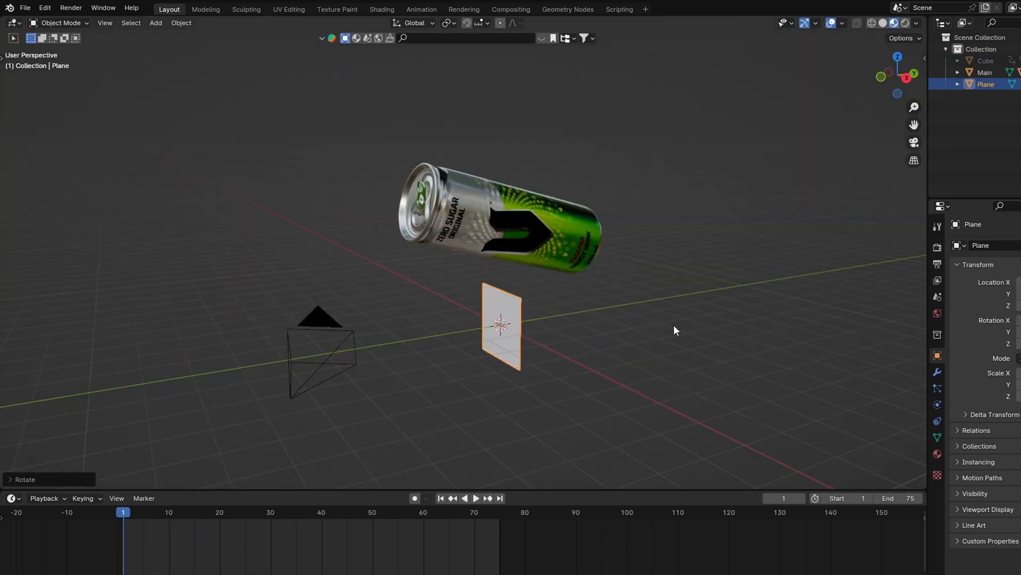
Move the plane up along Z and along Y to the opening in the can's lid.
key("g")
key("z")
left_click(680, 214)
key("g")
key("y")
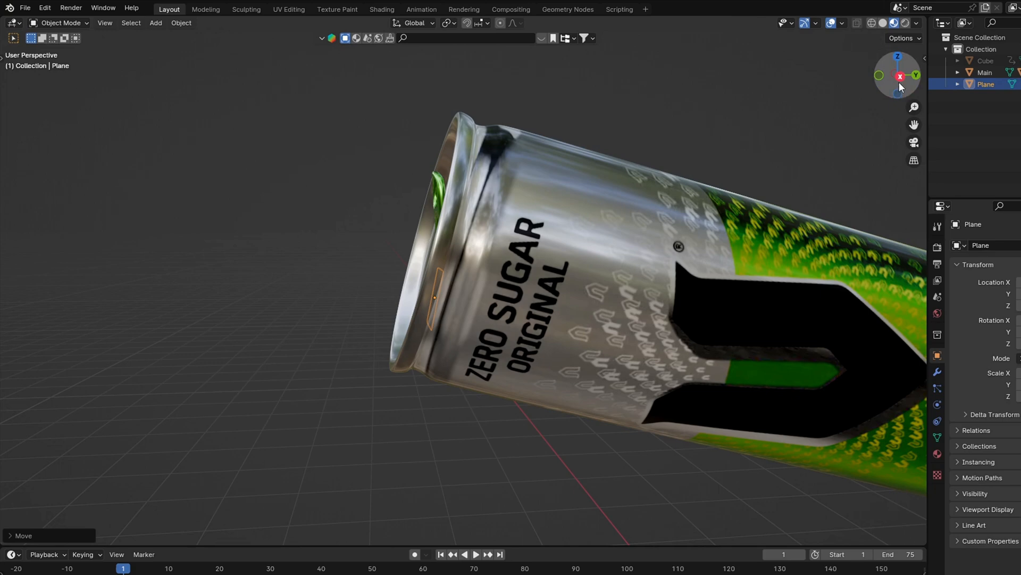
From the right orthographic view, rotate the plane about X to match the tilt of the can's lid.
left_click(900, 78)
key("r")
key("x")
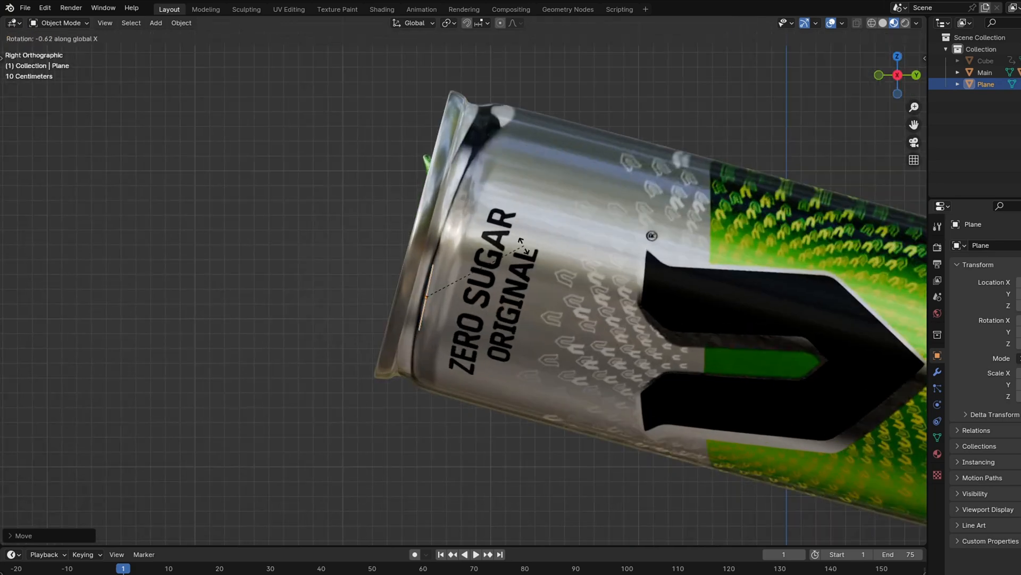
left_click(522, 250)
middle_click_drag(522, 250, 672, 295)
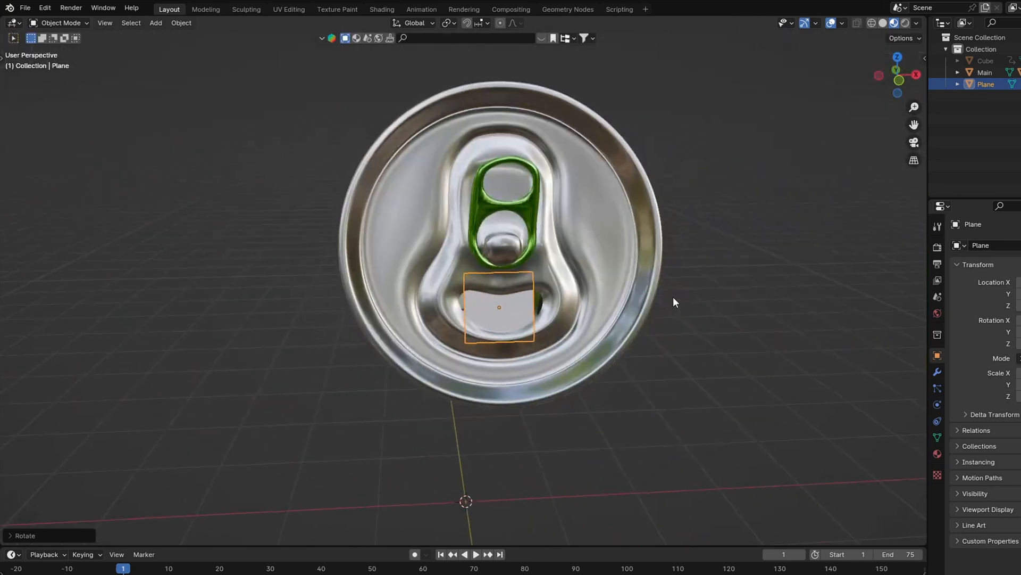
Add a particle system to the plane with 15000 particles and a start frame of -4.
left_click(937, 388)
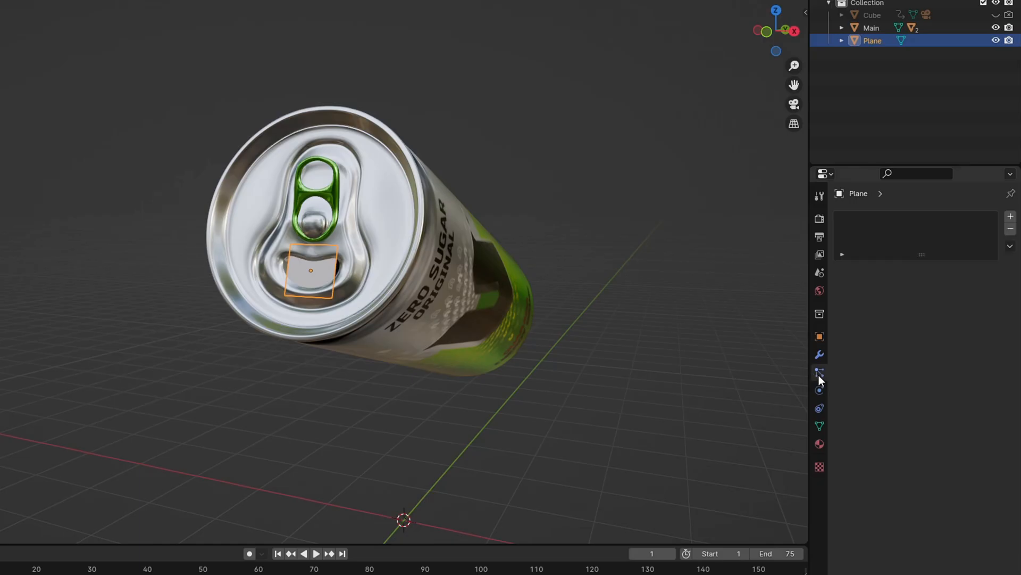
left_click(1011, 216)
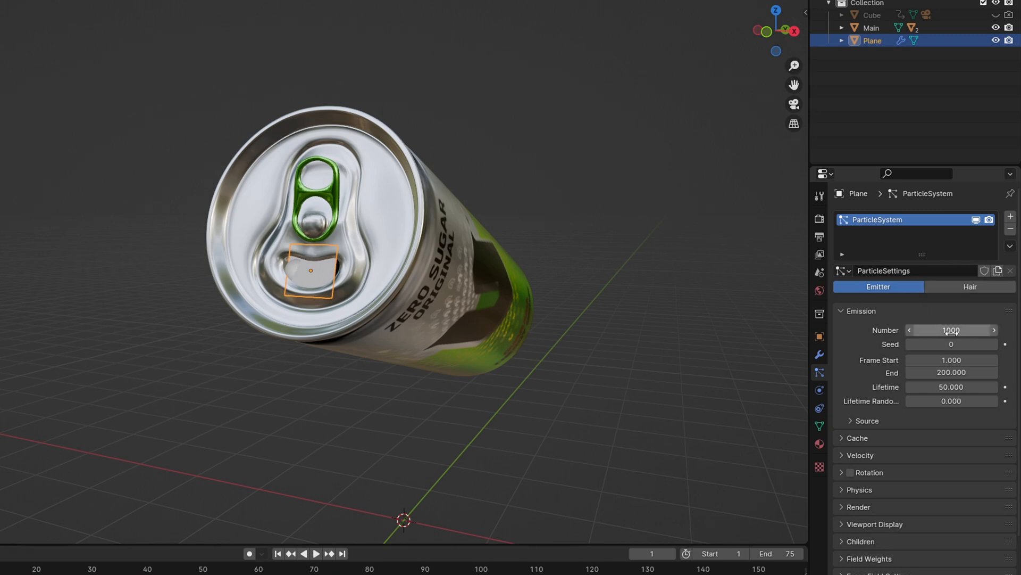
left_click(936, 331)
type("150")
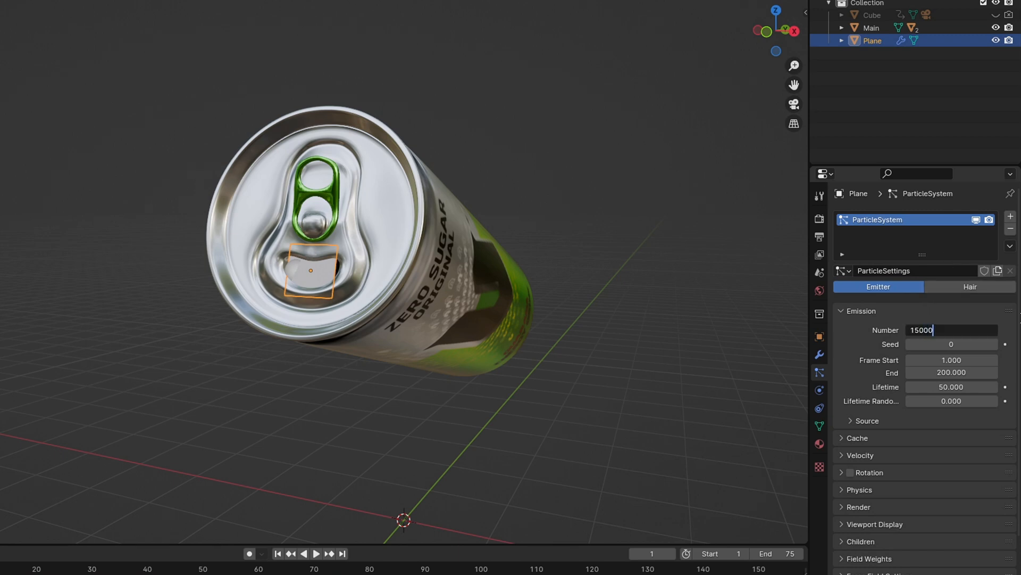
key("Return")
left_click(950, 360)
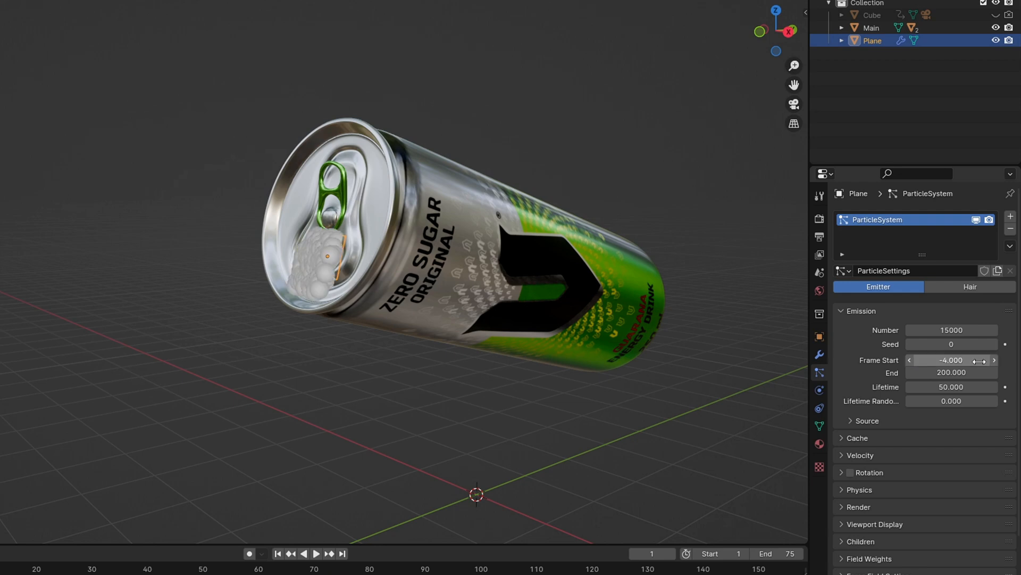
key("Return")
Set the particles' object-aligned Z velocity to 2.5 m/s and review the stream from several angles during playback.
left_click(861, 455)
scroll(868, 479, "down", 2)
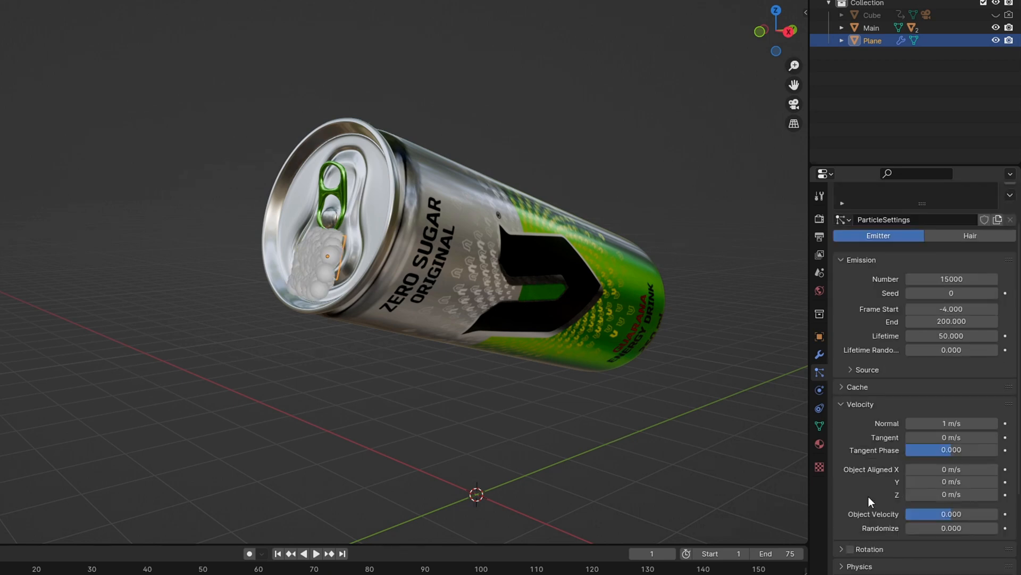
left_click(946, 496)
type("-2.")
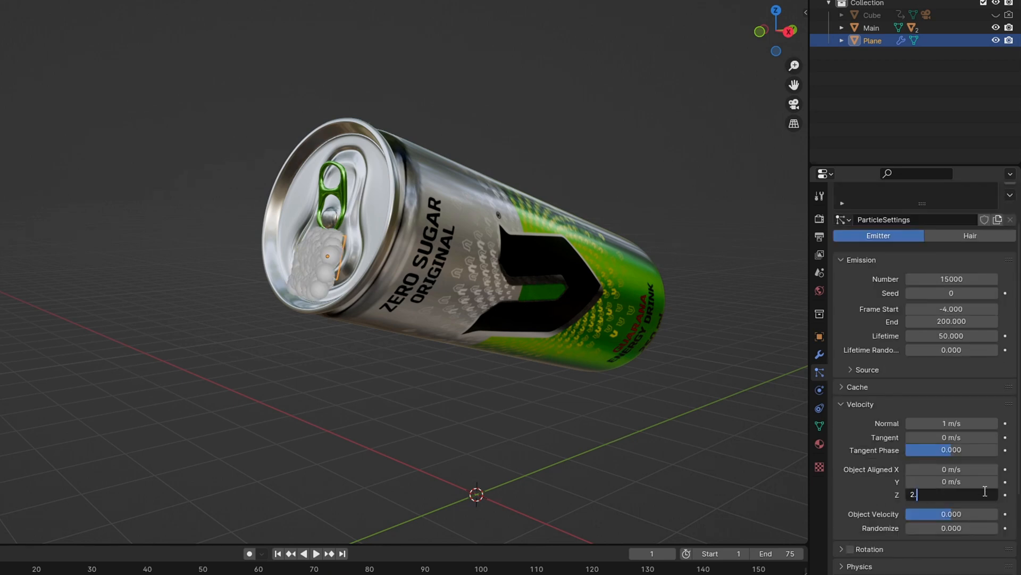
type("5")
key("Return")
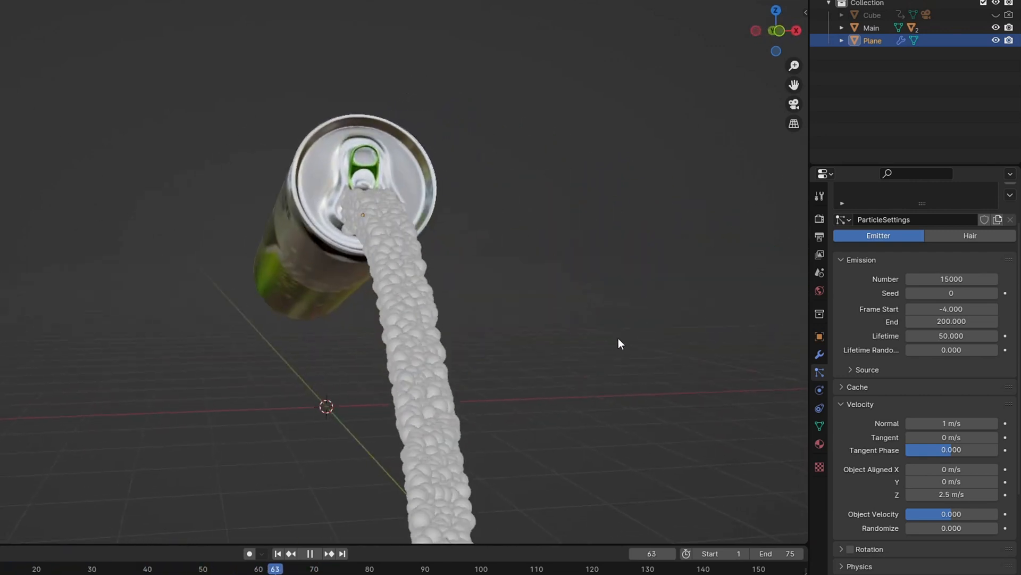
middle_click_drag(618, 337, 426, 345)
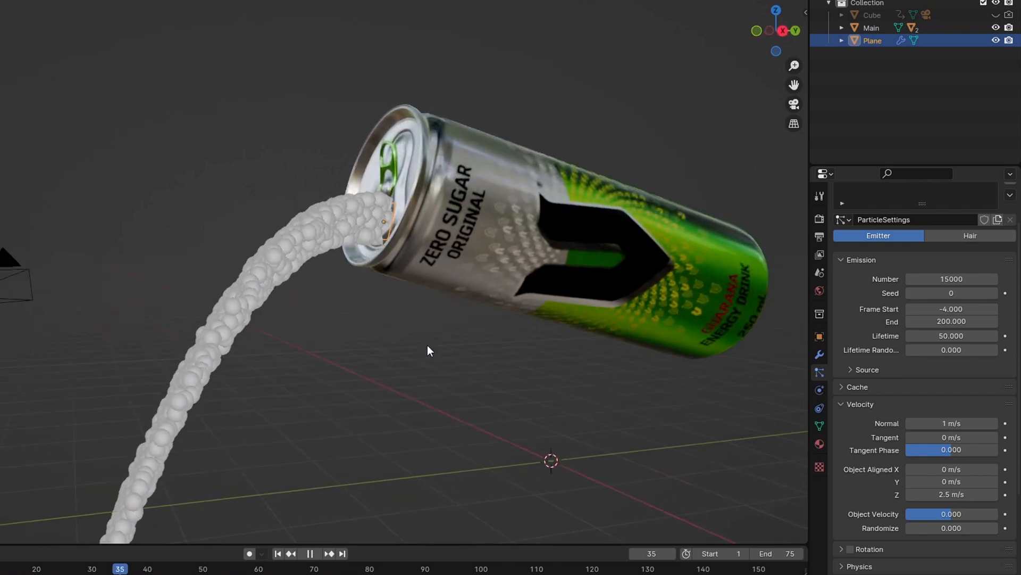
key("Escape")
Add a metaball ball to the scene.
key("shift+a")
mouse_move(326, 230)
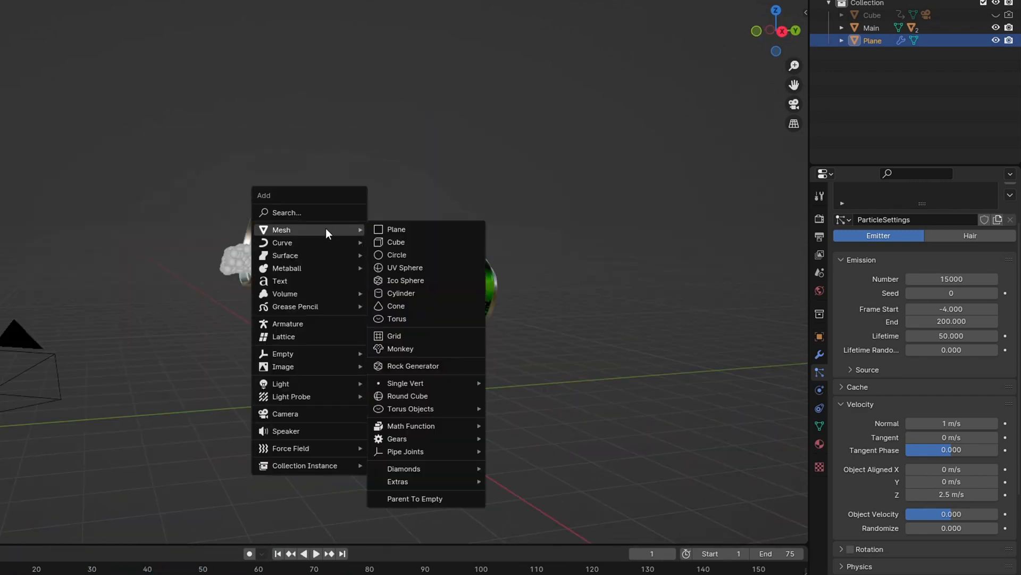
mouse_move(290, 268)
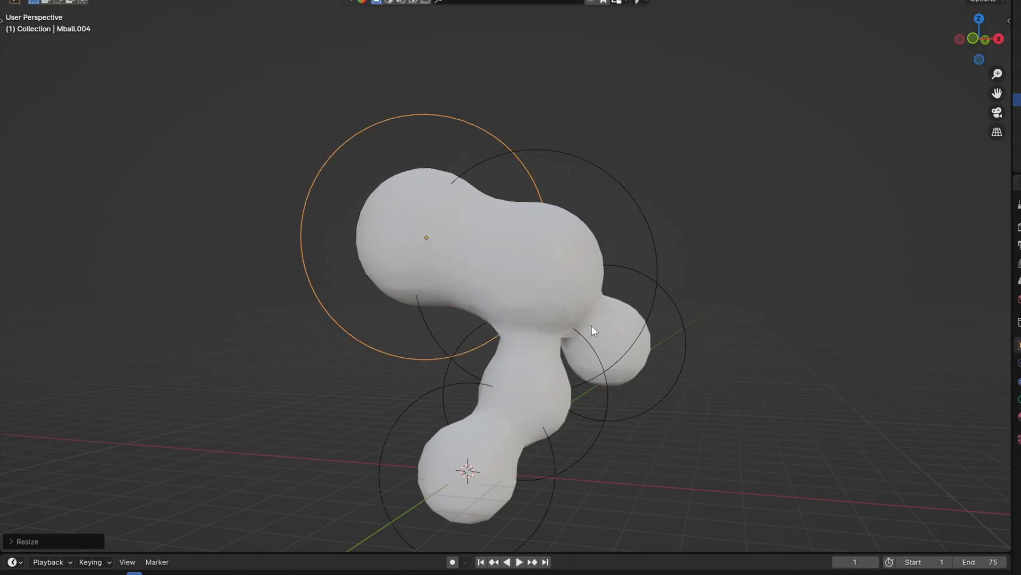
Move the large uppermost metaball up and away from its neighbour to test how the shapes blend.
key("g")
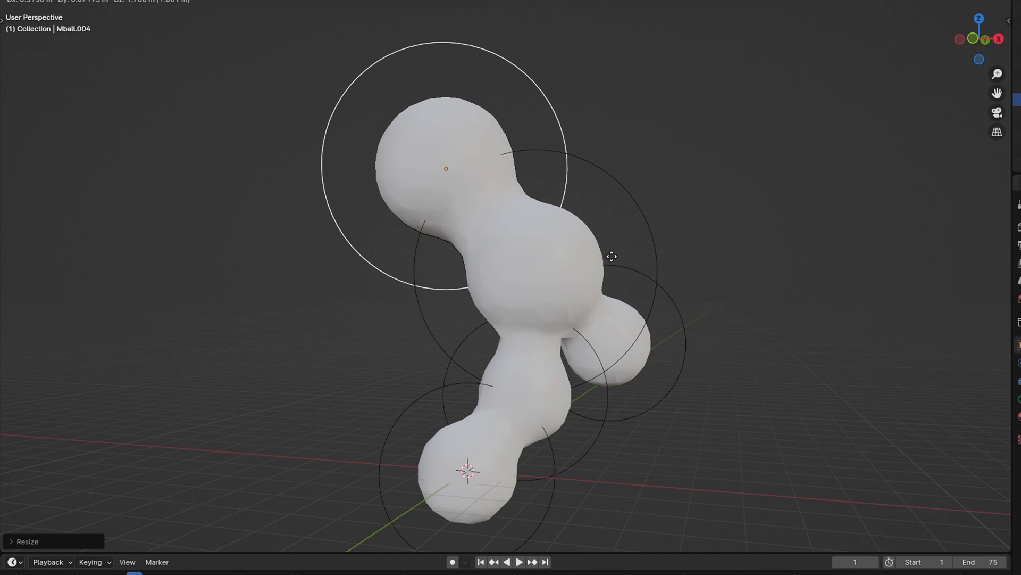
left_click(599, 253)
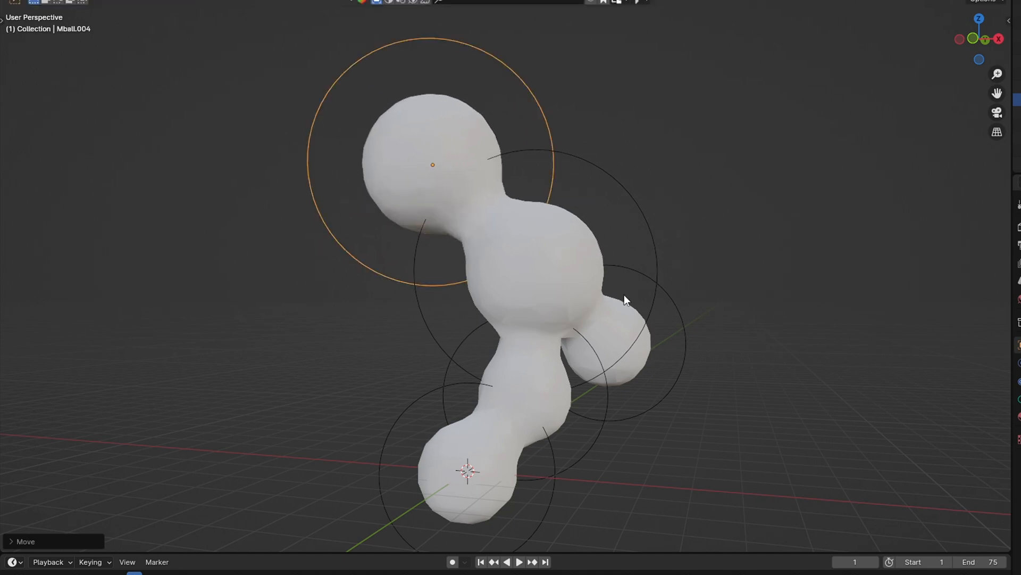
mouse_move(624, 295)
middle_mouse_down()
mouse_move(683, 260)
mouse_move(619, 285)
middle_mouse_up()
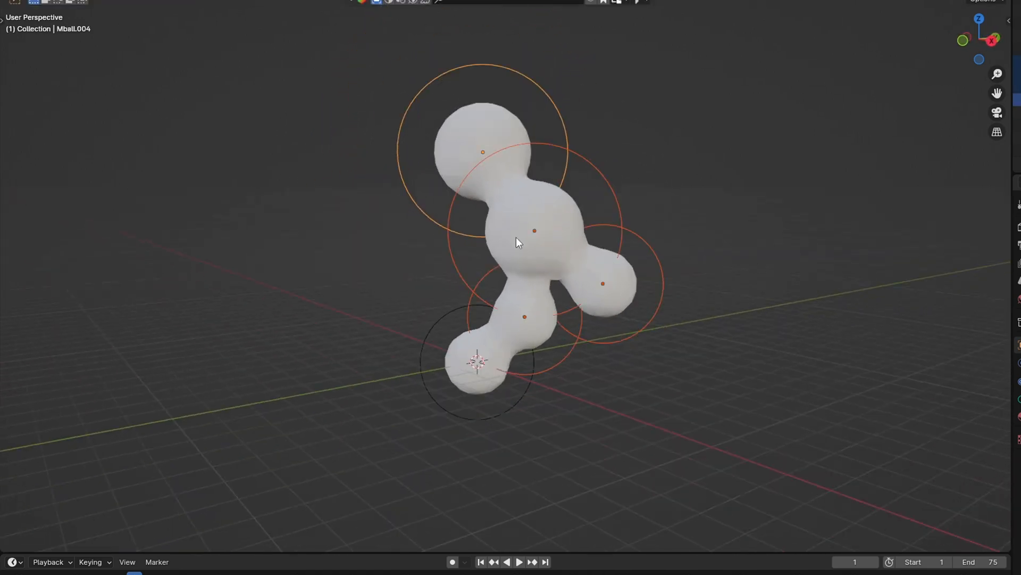
Delete the four extra metaballs, keeping only the one at the world origin.
key("Delete")
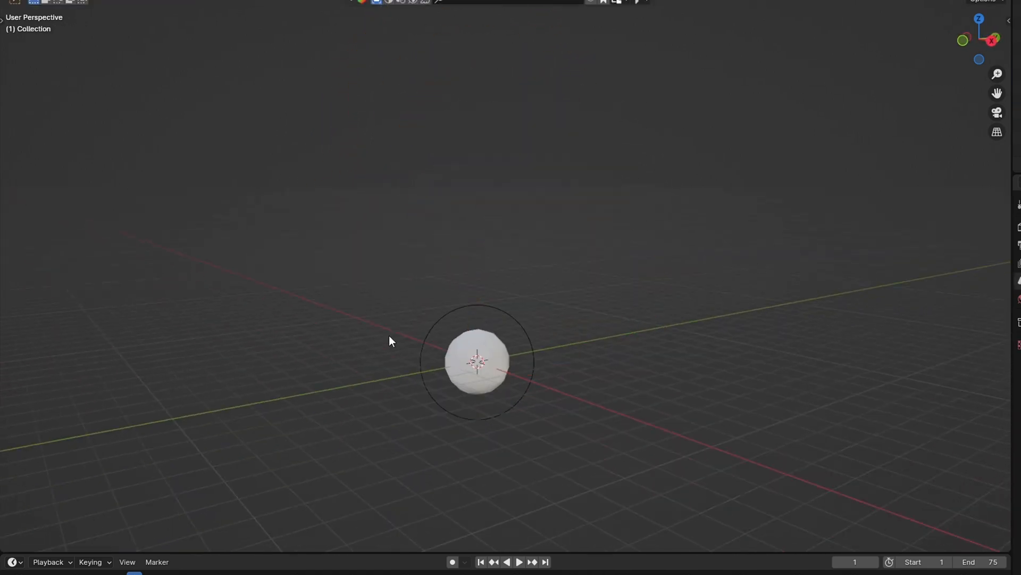
scroll(449, 365, "up", 1)
middle_click_drag(448, 366, 510, 302, "shift")
scroll(484, 308, "up", 1)
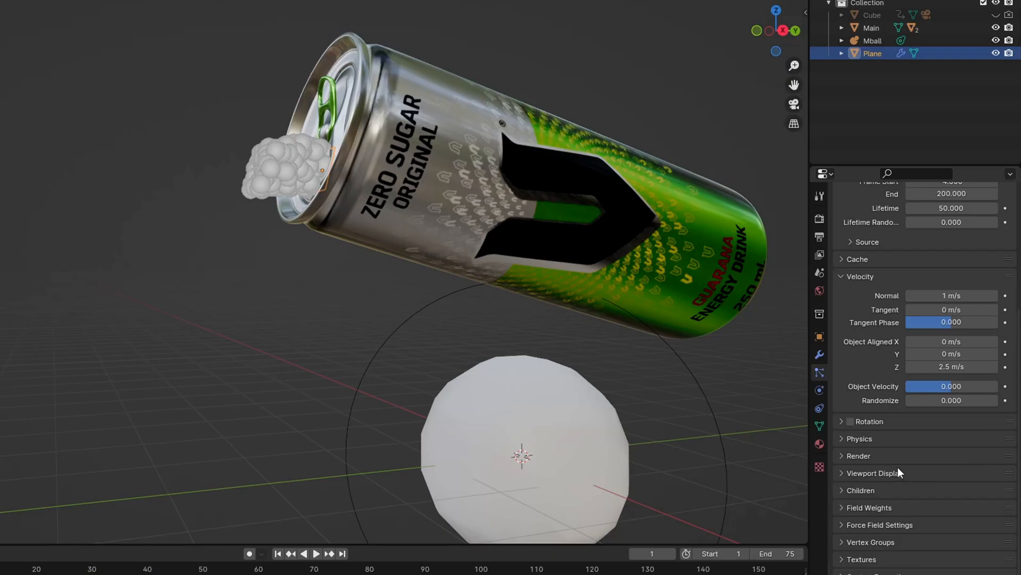
Render the plane's particles as objects, with the metaball Mball as the instance object.
left_click(862, 455)
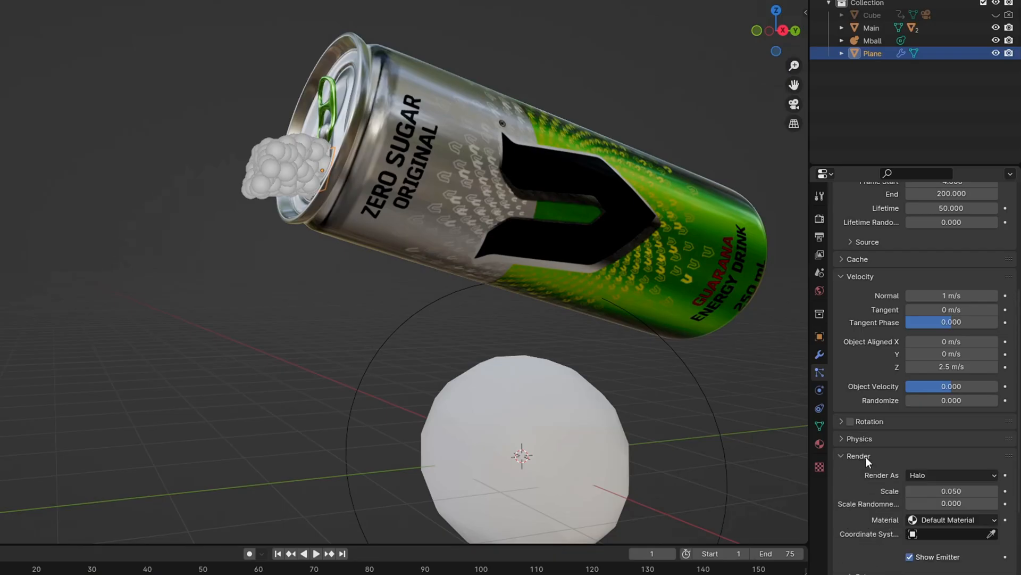
scroll(875, 467, "down", 2)
left_click(944, 424)
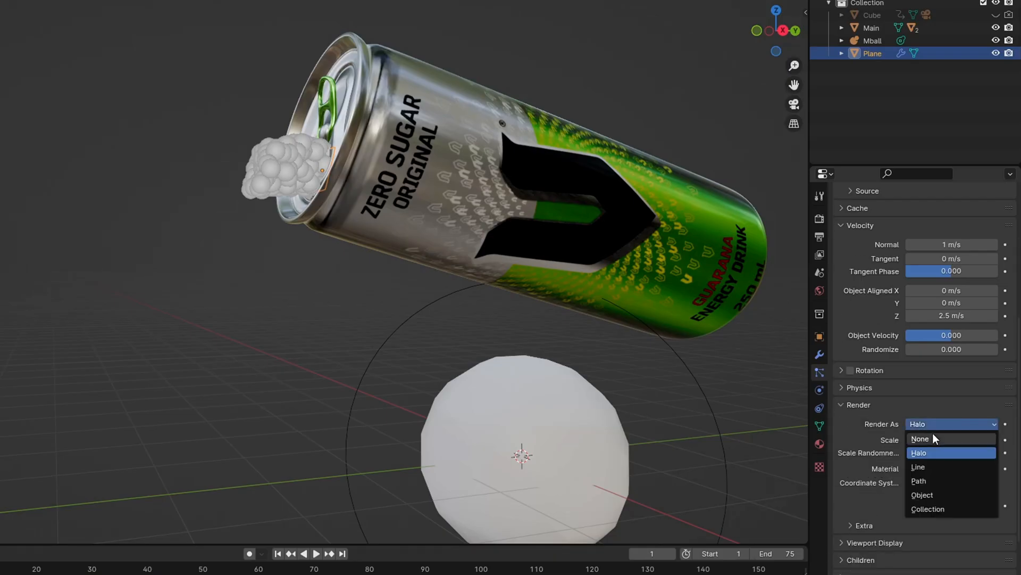
left_click(924, 495)
left_click(961, 439)
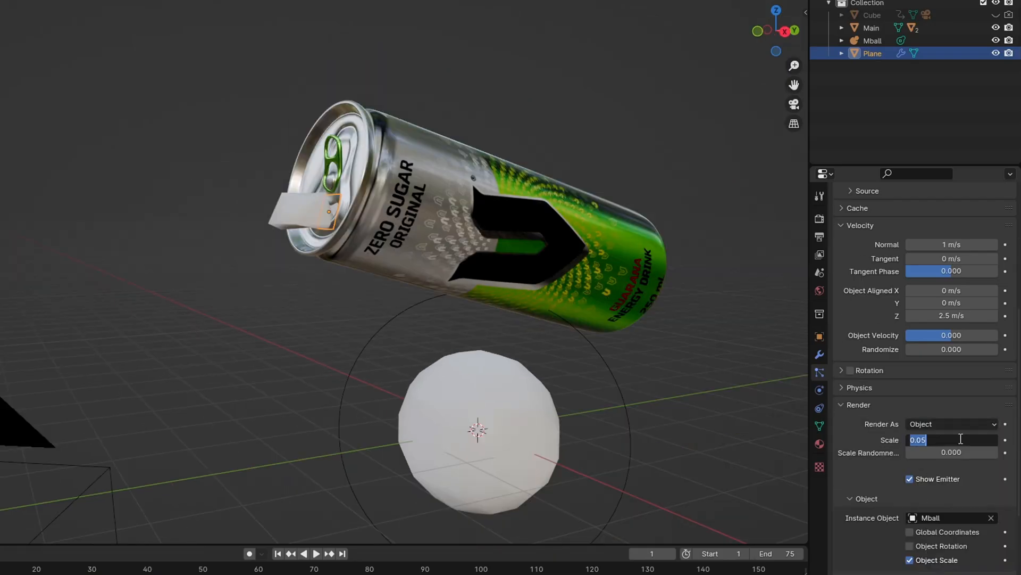
key("BackSpace")
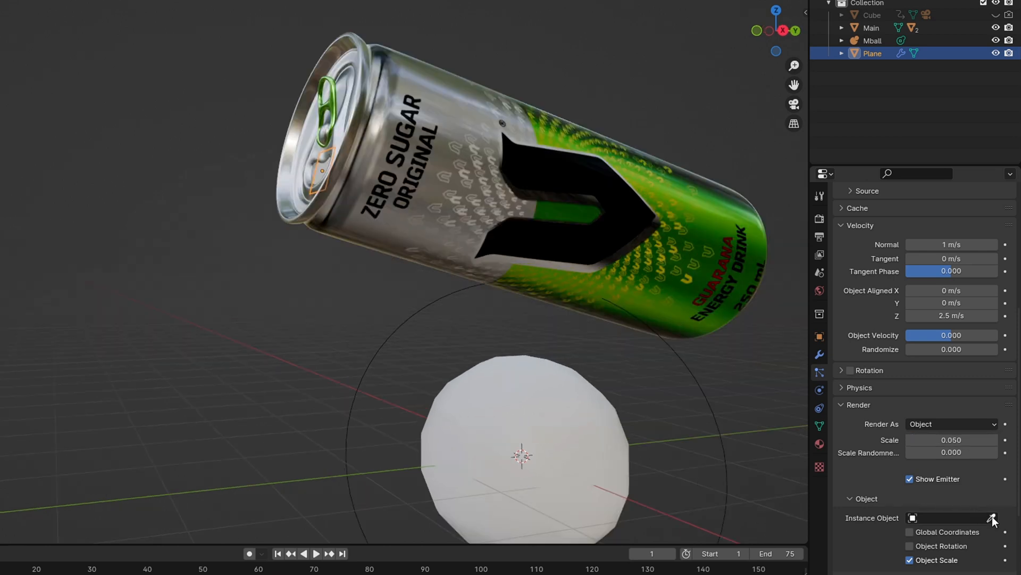
left_click(557, 433)
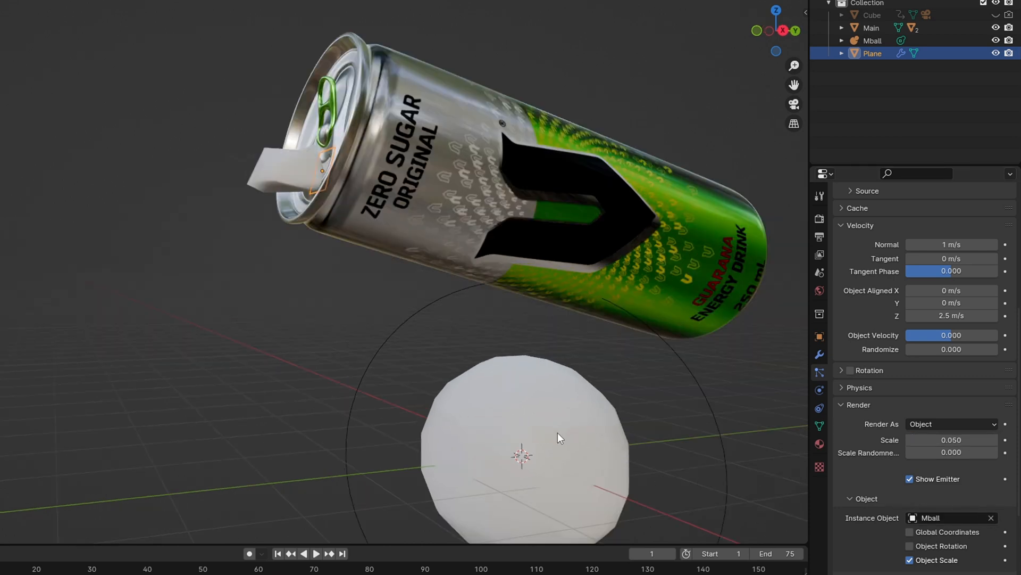
Examine the metaball liquid stream during playback with the viewport overlays hidden.
middle_click_drag(558, 432, 560, 399)
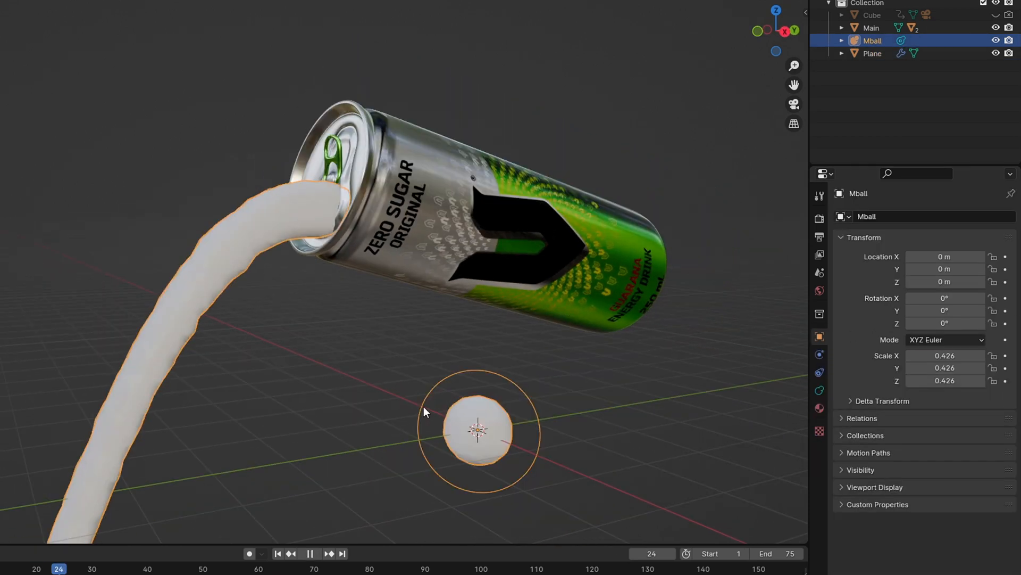
middle_click_drag(423, 406, 503, 356)
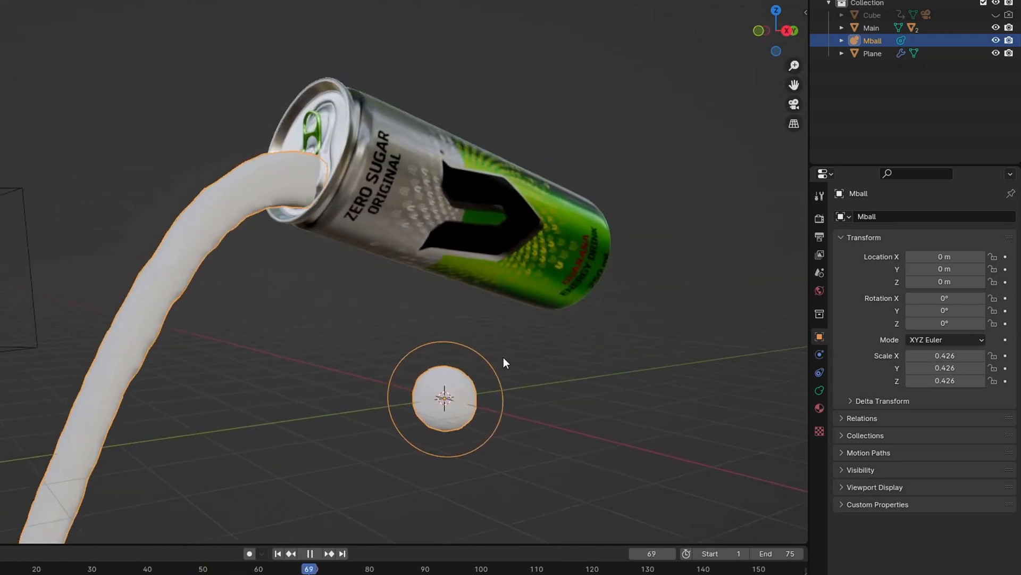
scroll(503, 357, "down", 2)
key("alt+shift+z")
scroll(481, 215, "up", 4)
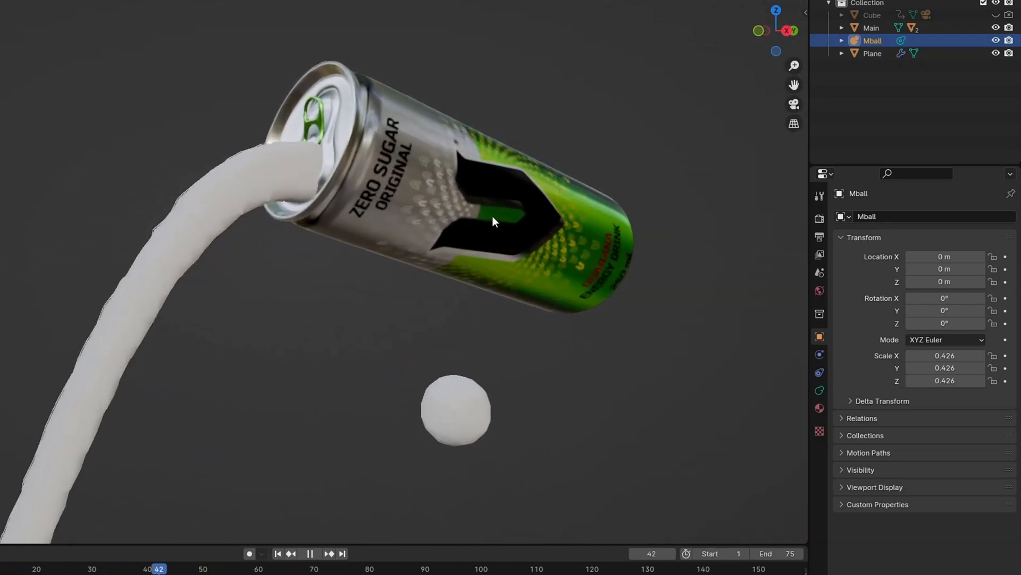
middle_click_drag(492, 215, 635, 81)
key("space")
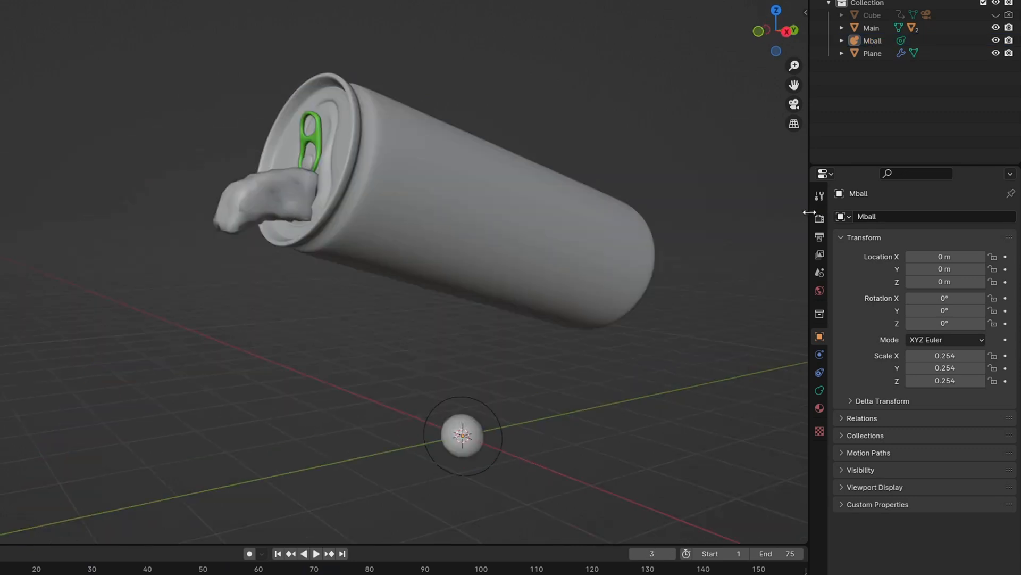
Switch the render engine to Cycles on GPU Compute and enable OptiX as the Cycles render device in the preferences.
left_click(819, 218)
left_click(956, 216)
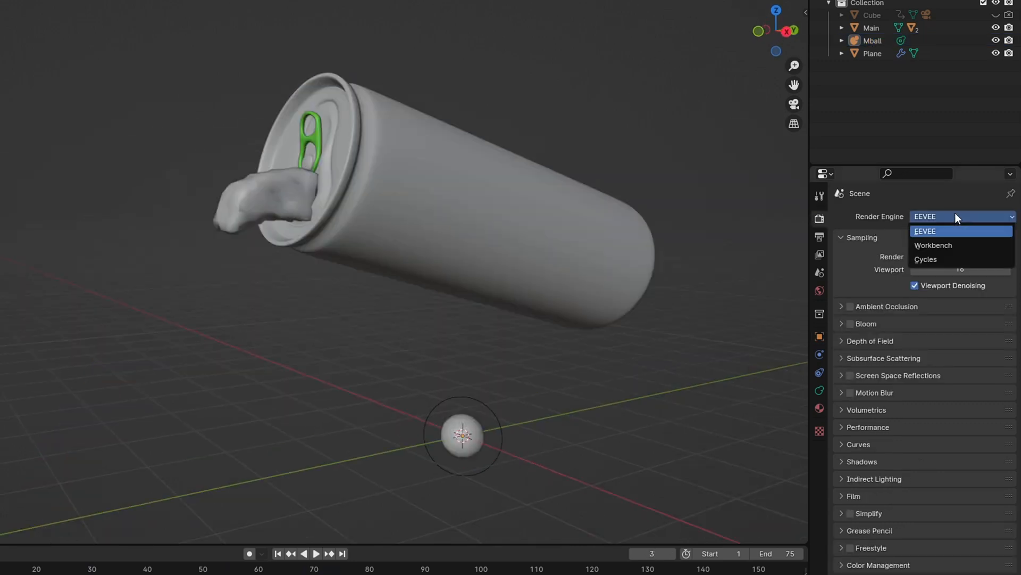
left_click(922, 258)
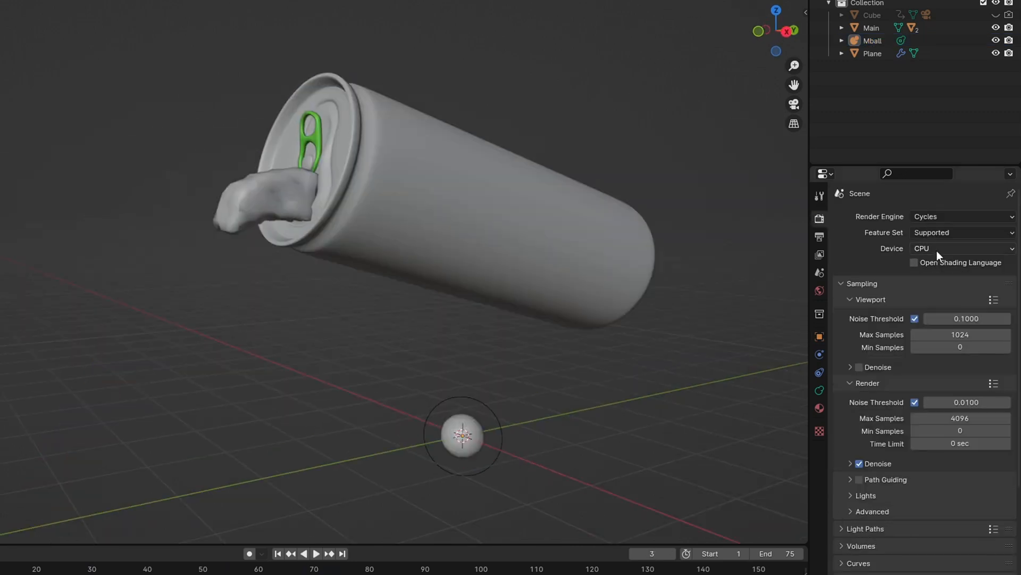
left_click(961, 248)
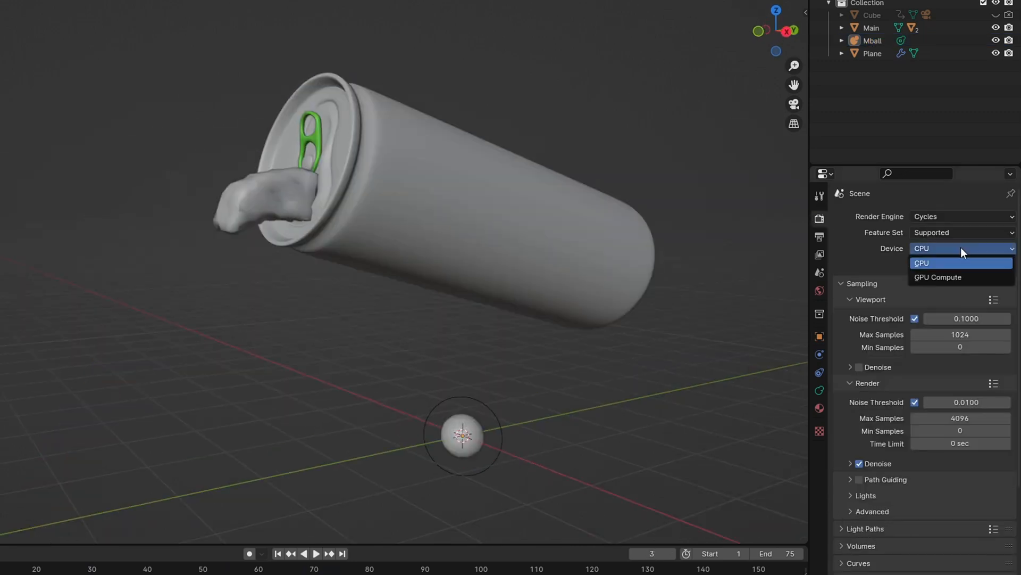
left_click(930, 277)
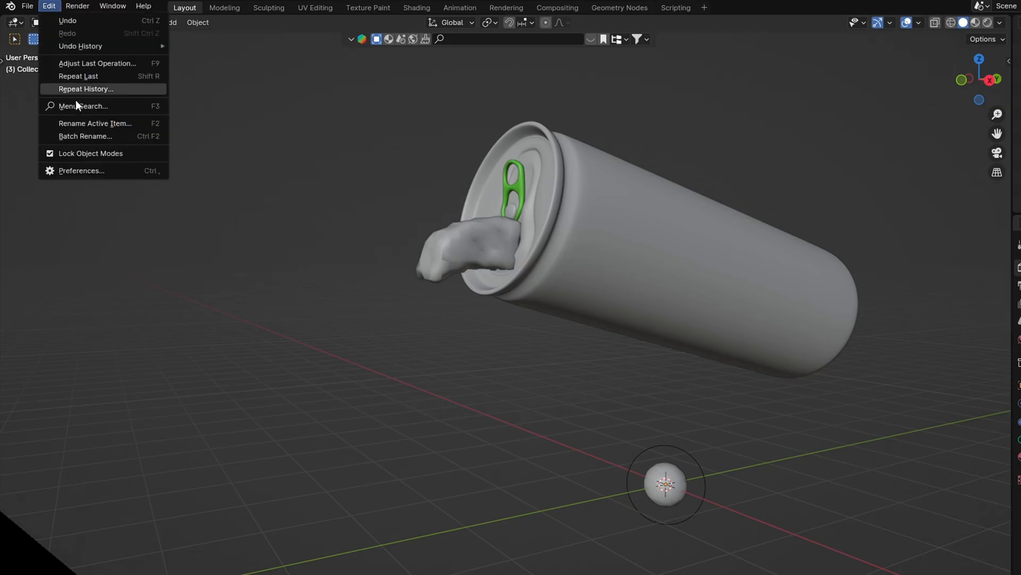
left_click(78, 169)
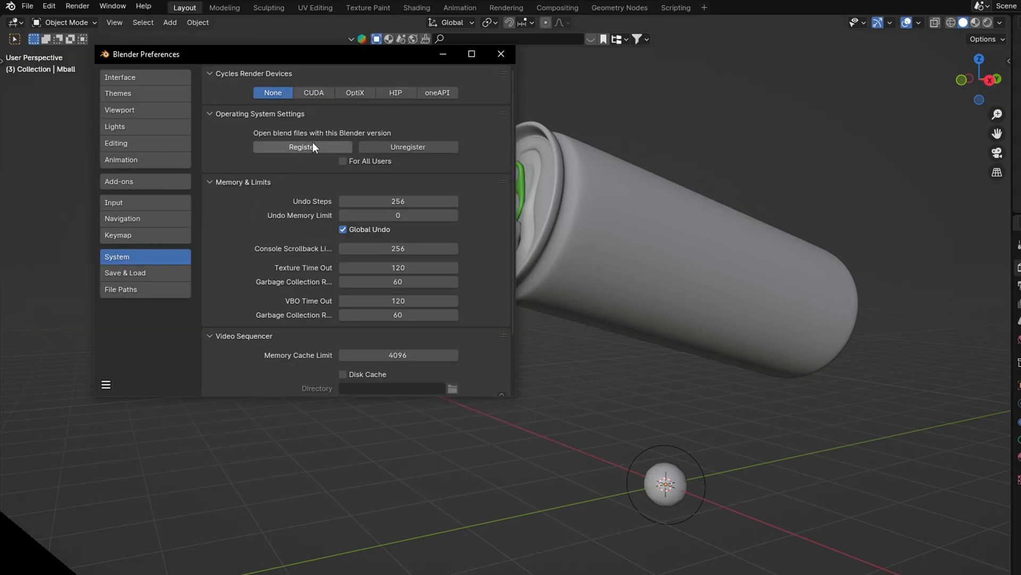
left_click(355, 92)
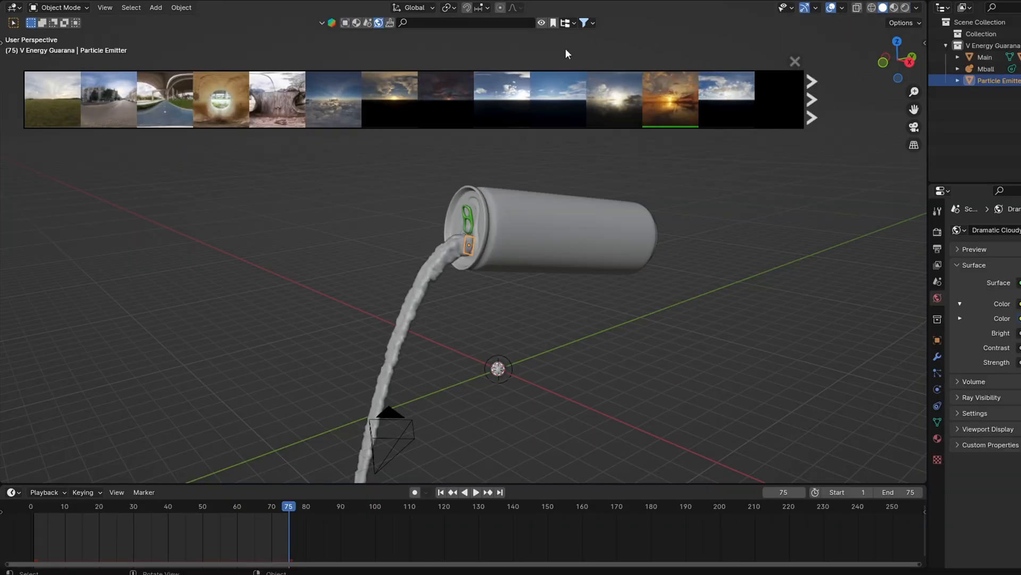
Apply the Dramatic Cloudy Sunset Landscape HDRI to the scene and inspect its environment texture and mapping in the World shader nodes.
mouse_move(667, 102)
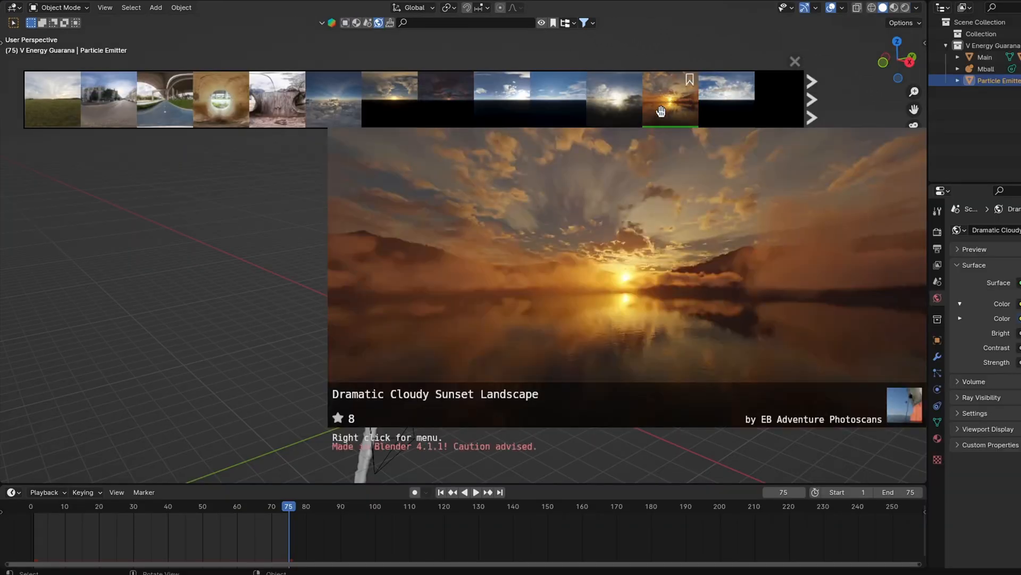
left_click_drag(661, 111, 551, 307)
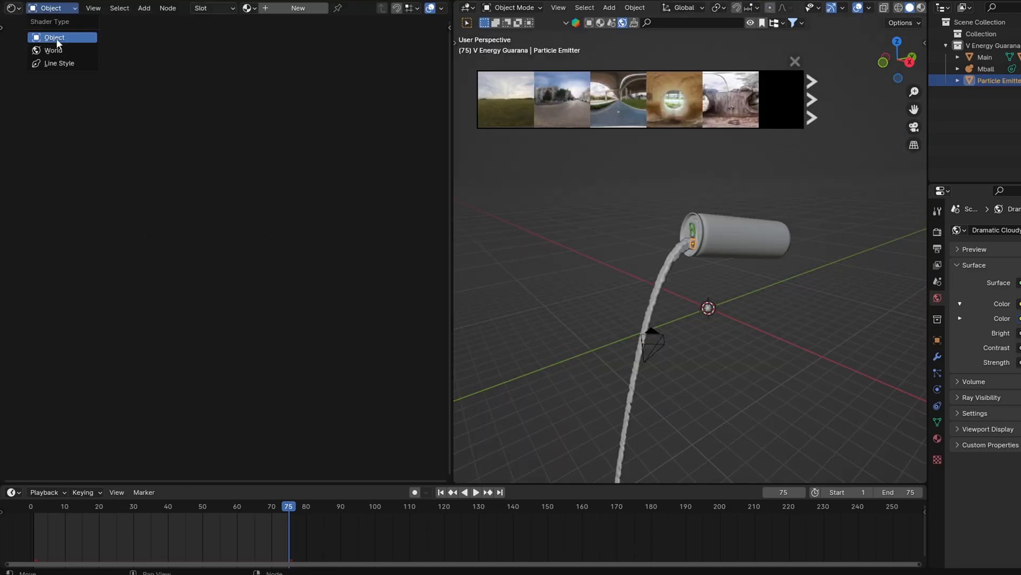
left_click(59, 45)
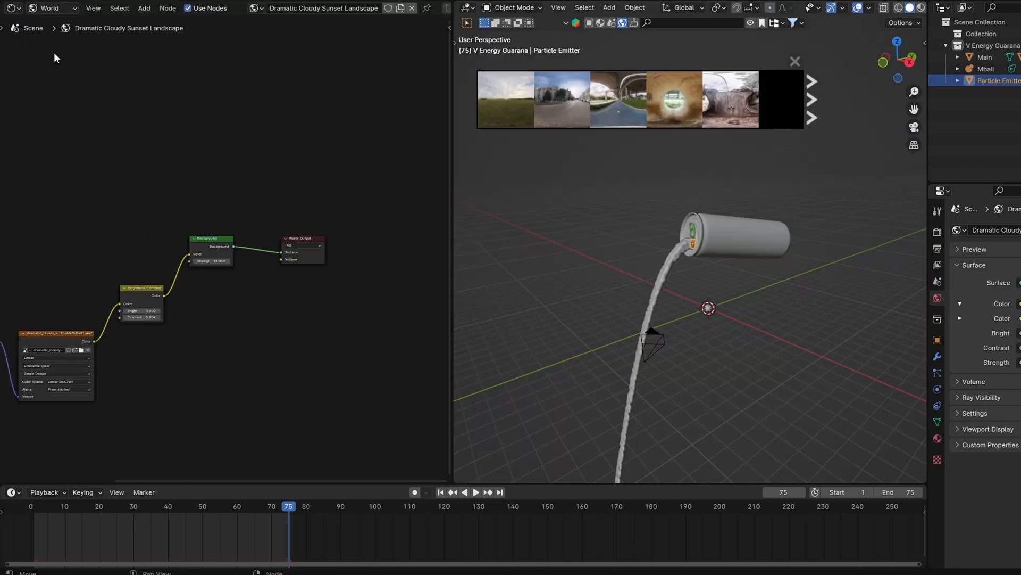
scroll(202, 152, "up", 4)
scroll(278, 268, "up", 1)
middle_click_drag(283, 291, 312, 241)
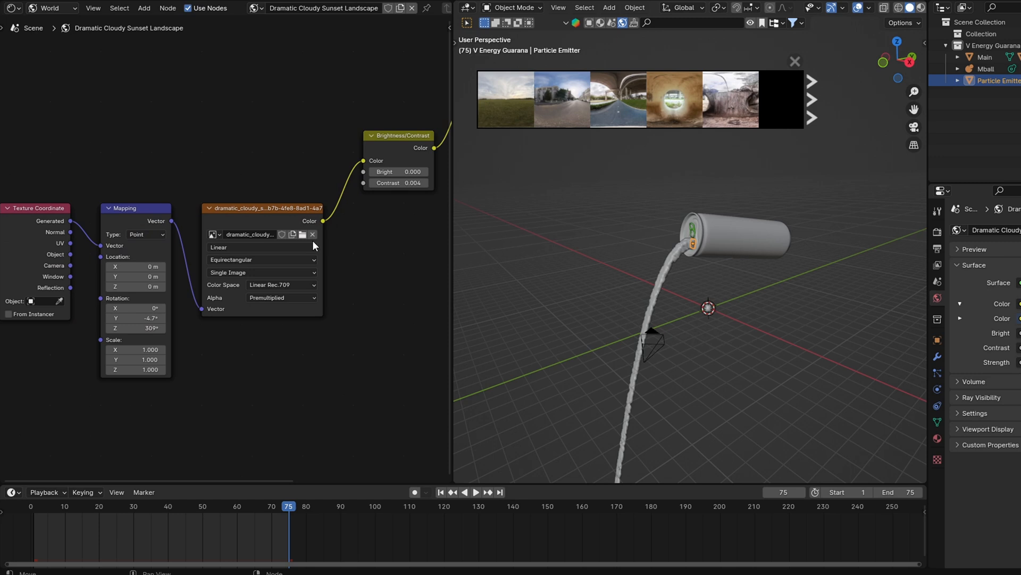
left_click(241, 213)
middle_click_drag(224, 195, 222, 136)
scroll(256, 185, "down", 2)
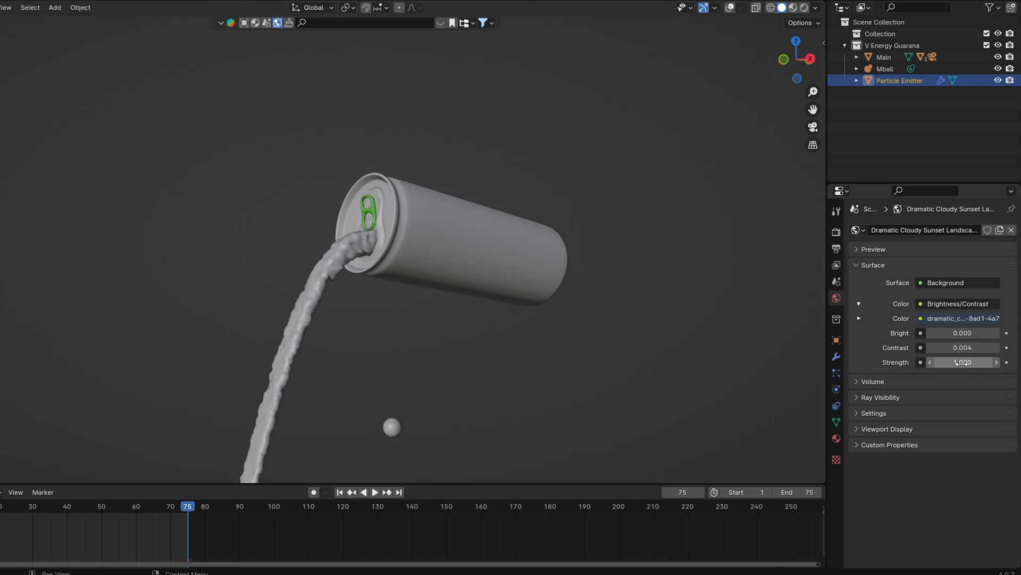
Set the world background strength to 15 and display the viewport in Rendered shading.
double_click(980, 362)
key("Return")
key("z")
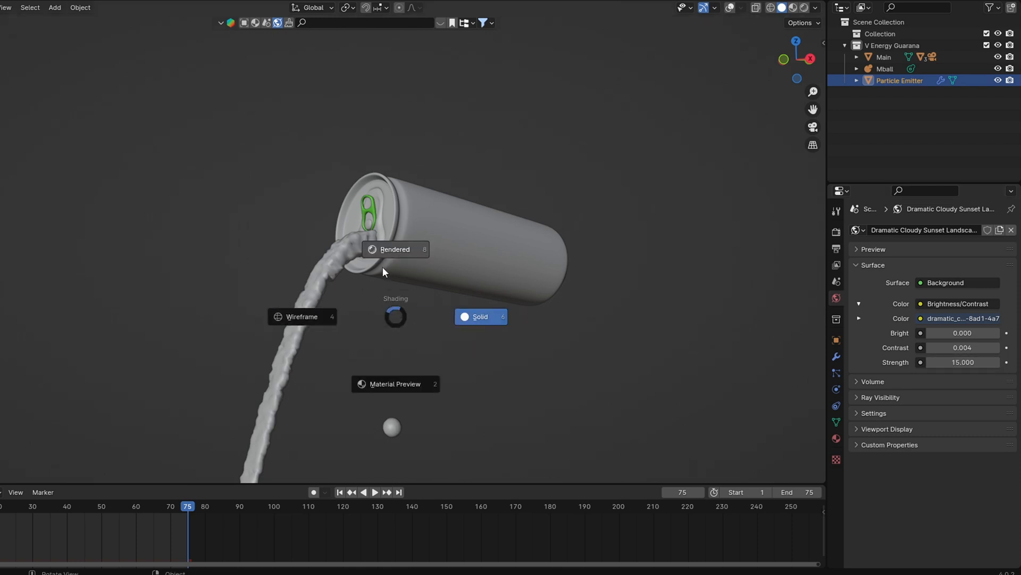
left_click(388, 248)
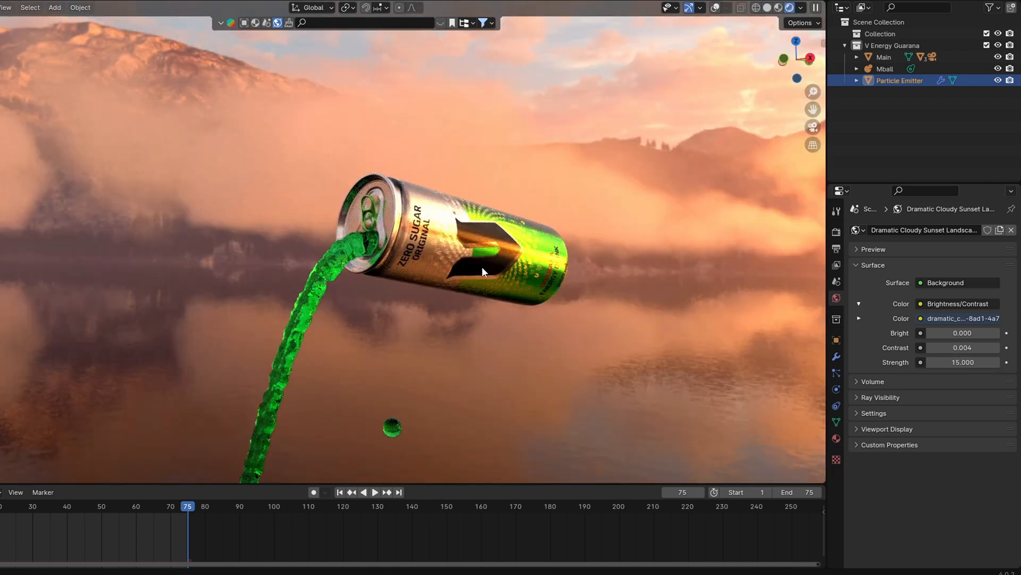
Review the rendered scene and play the animation from the first frame through the camera.
middle_click_drag(482, 267, 529, 276)
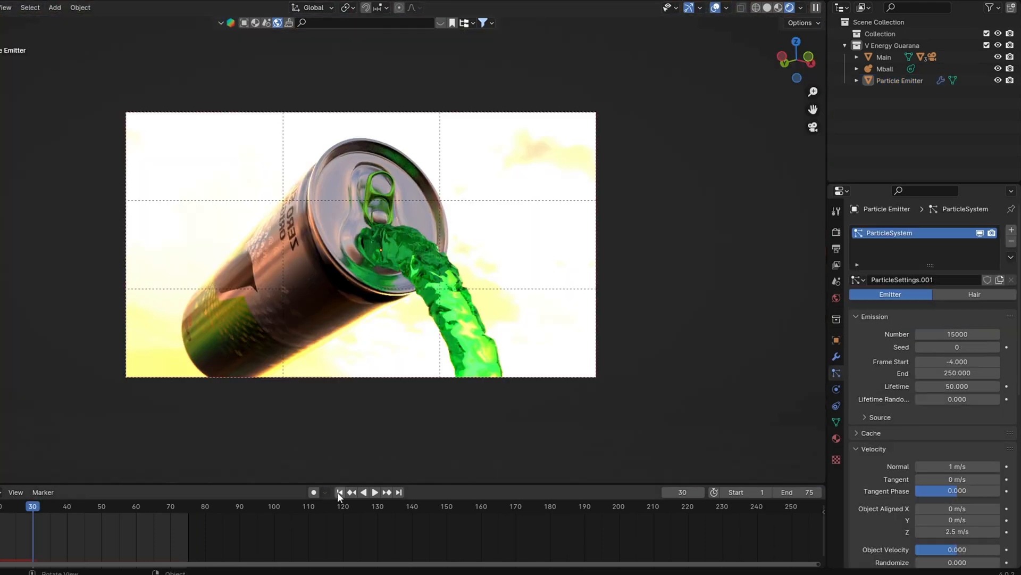
left_click(339, 492)
key("space")
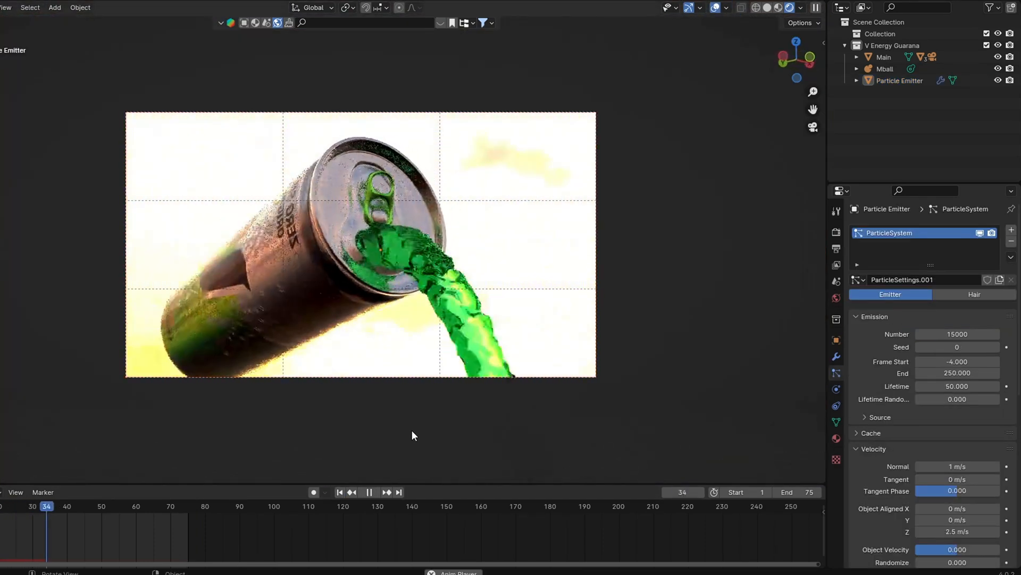